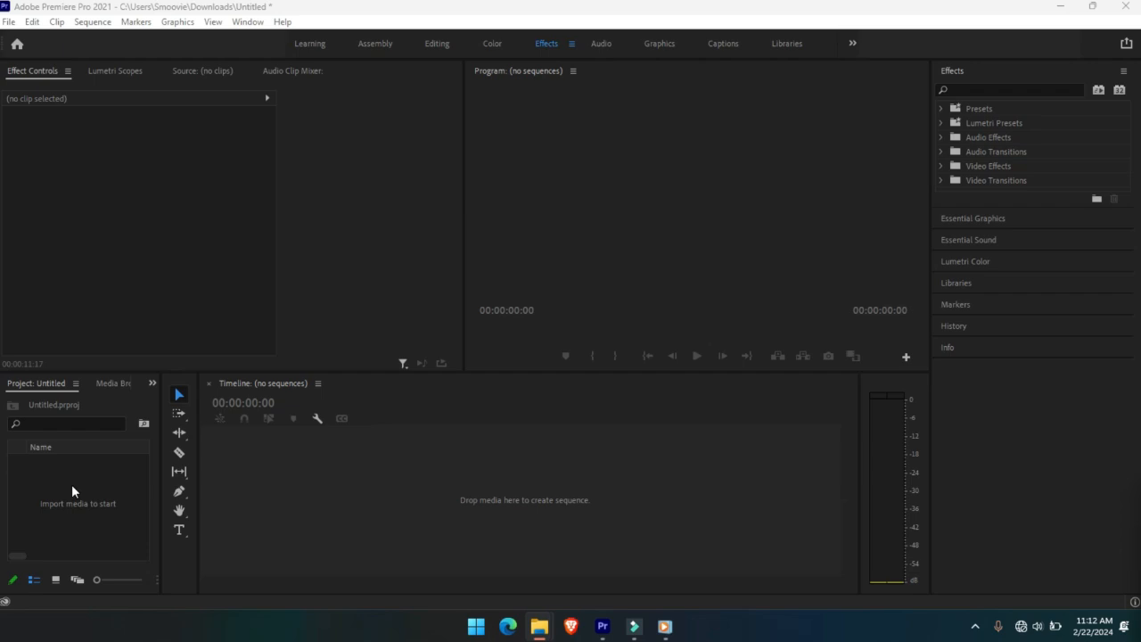
Step: Import the "Woman, Dj, Club, Party" stock video and build a new sequence from it in the timeline
double_click(71, 499)
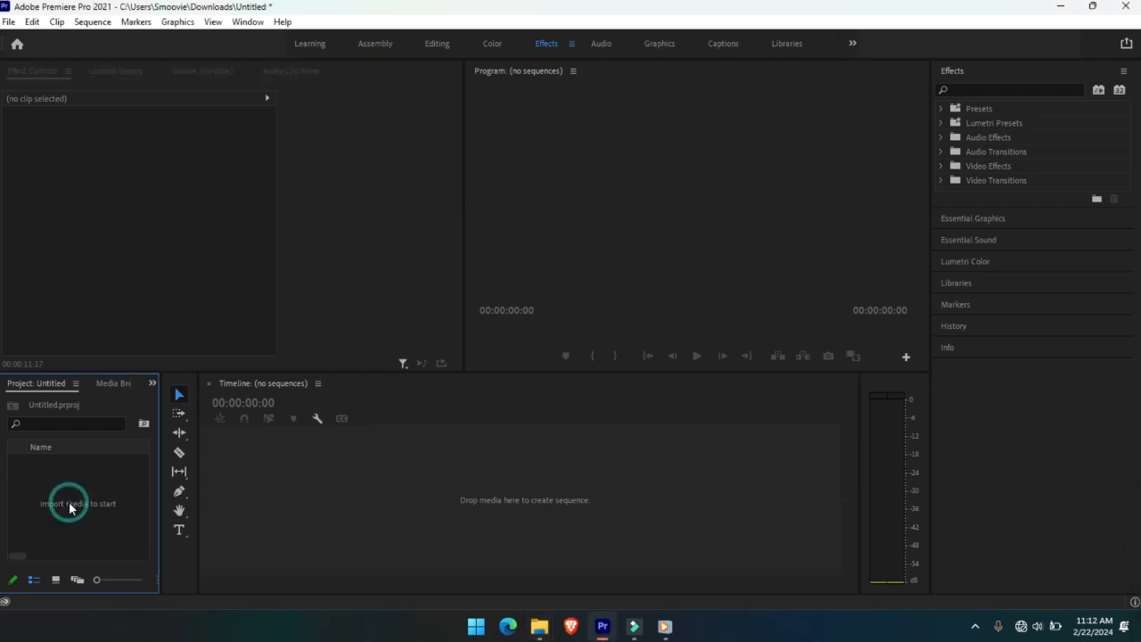
double_click(182, 210)
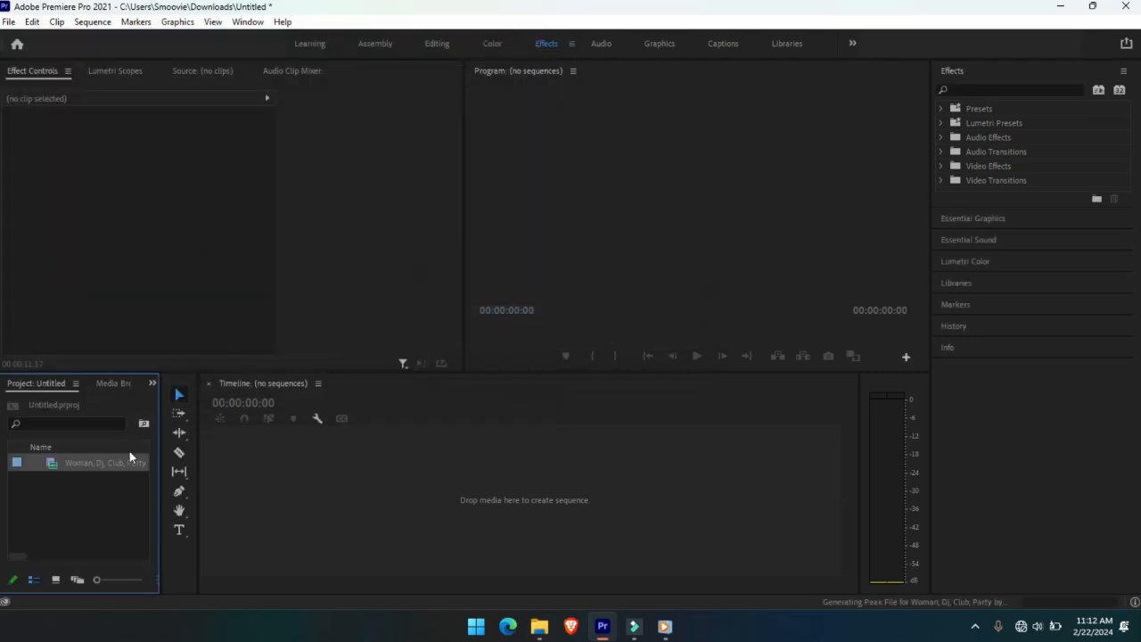
drag(116, 460, 234, 464)
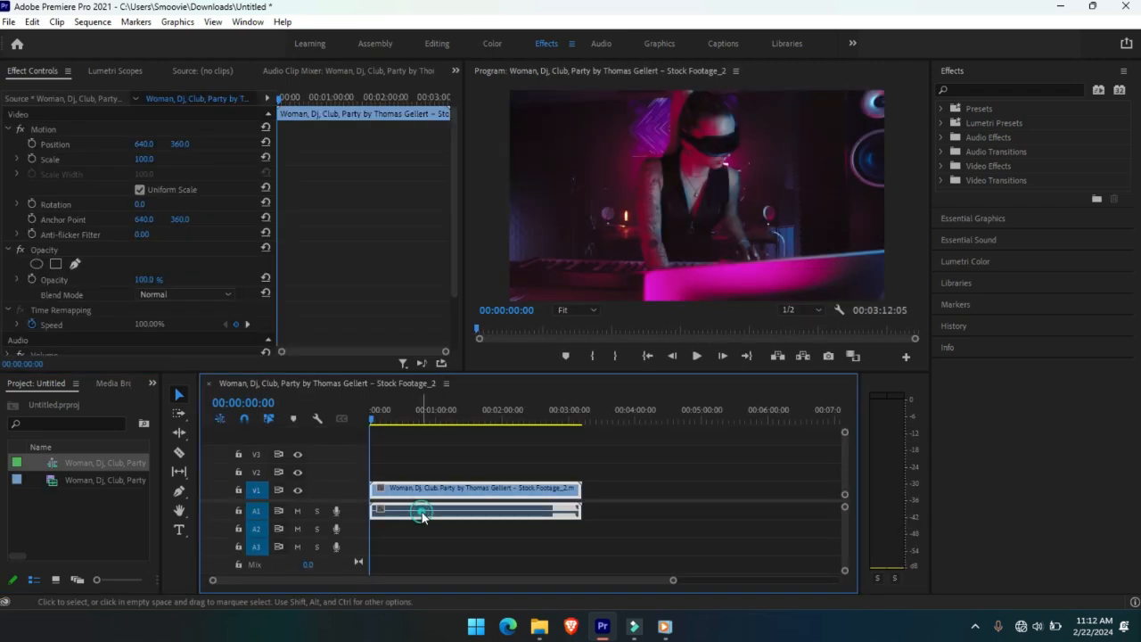
Step: Unlink the video clip from its audio and delete the audio clip from track A1
right_click(462, 510)
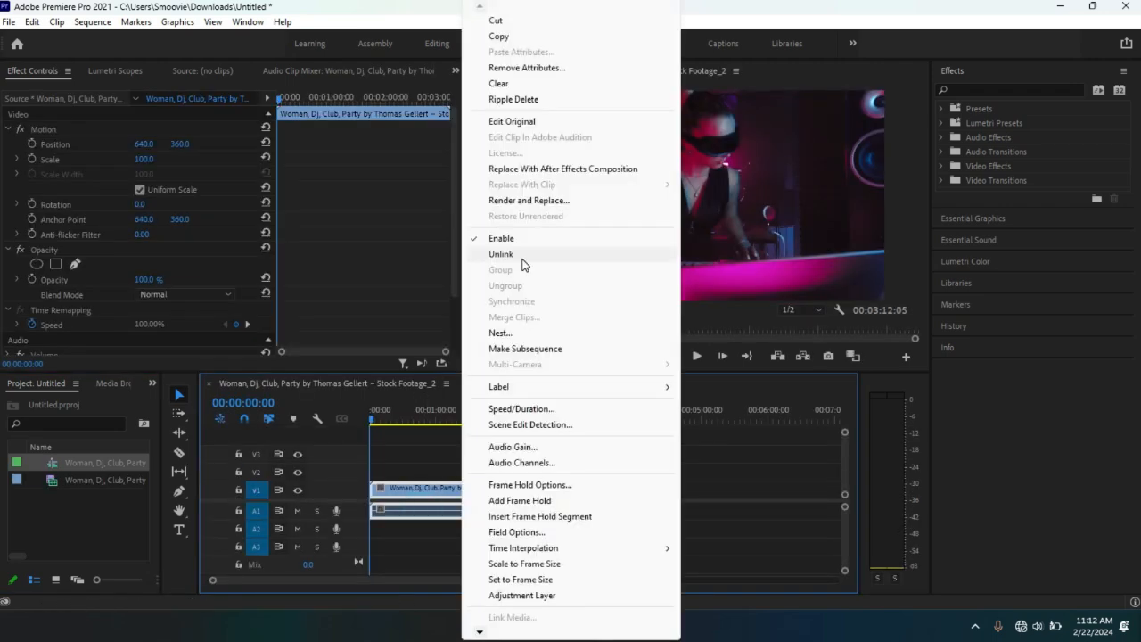
click(522, 256)
click(517, 527)
click(508, 511)
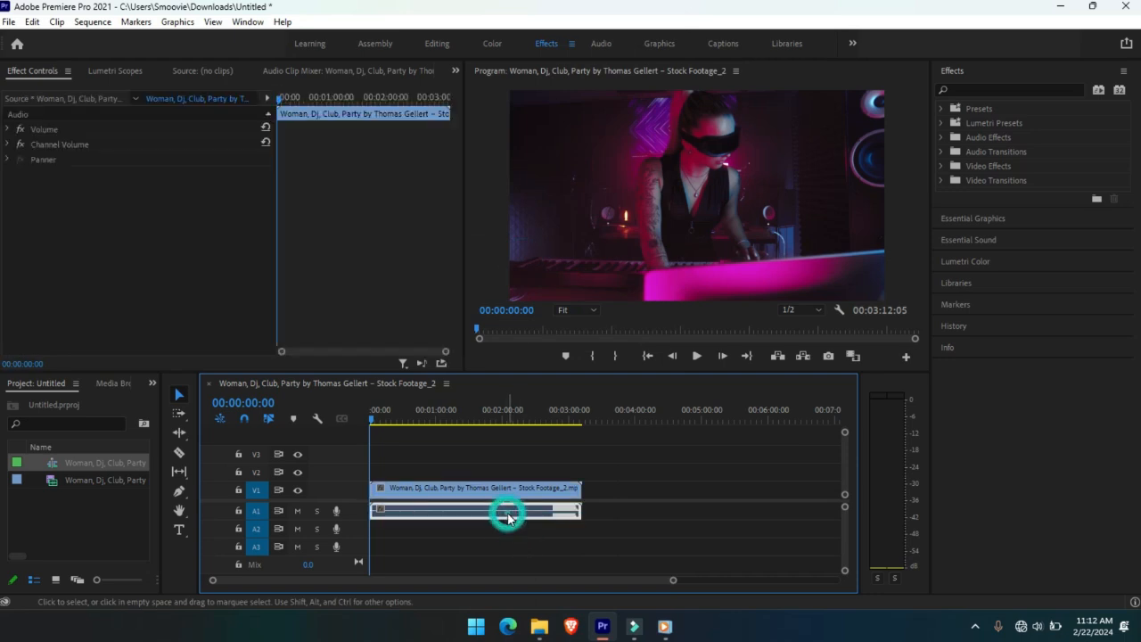
key(Delete)
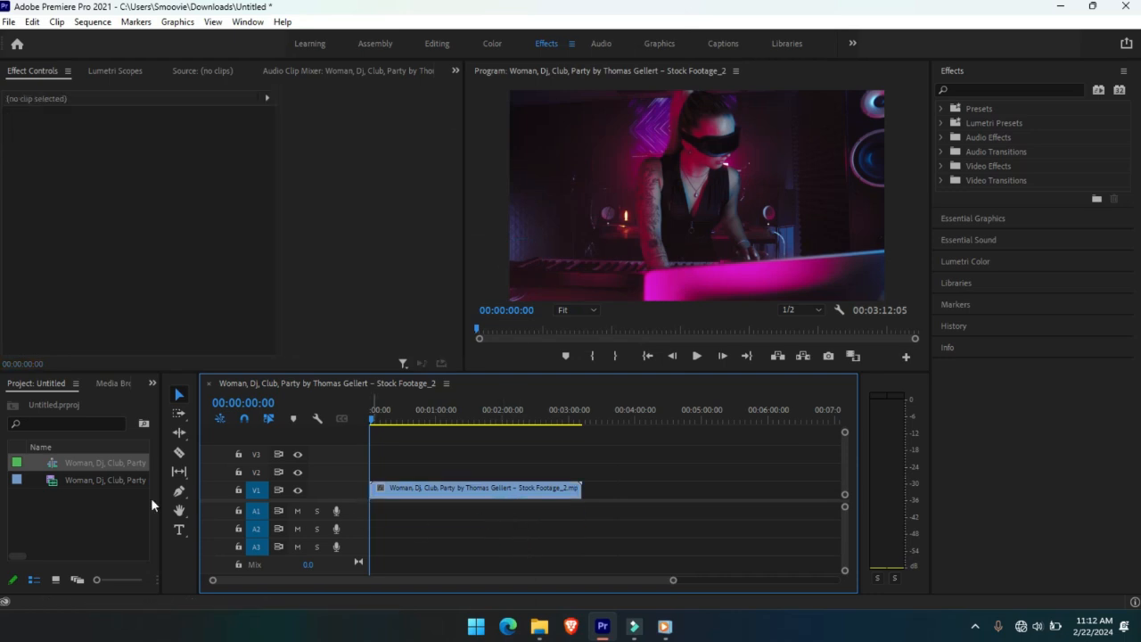
Step: Import the music file Edited Version.mp3 and place it at the start of audio track A1
click(45, 539)
double_click(89, 532)
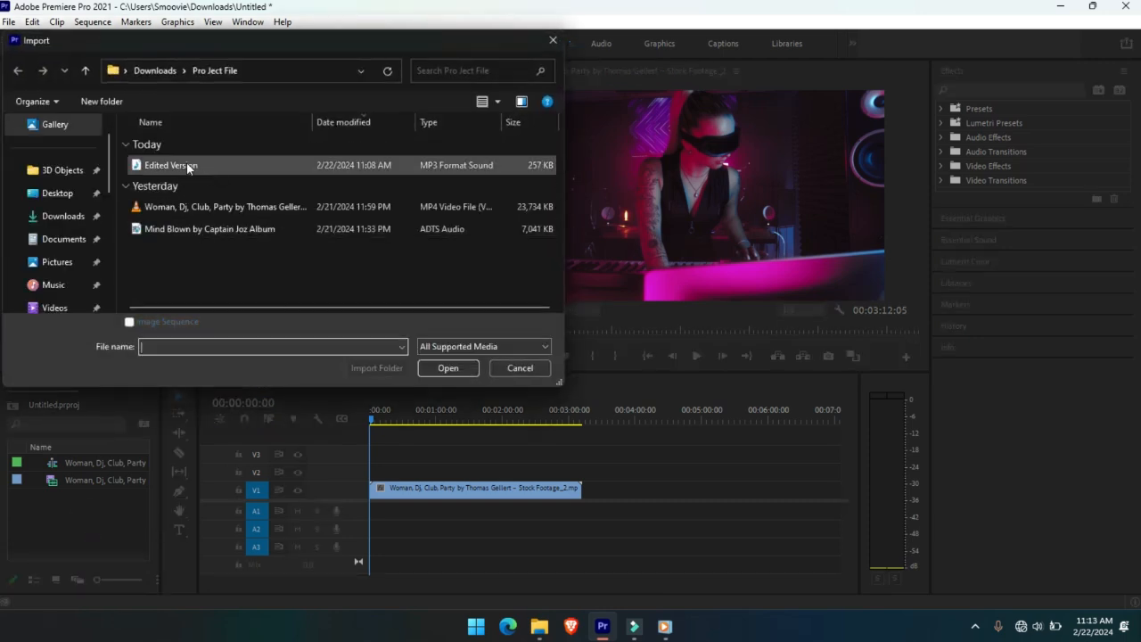
double_click(181, 164)
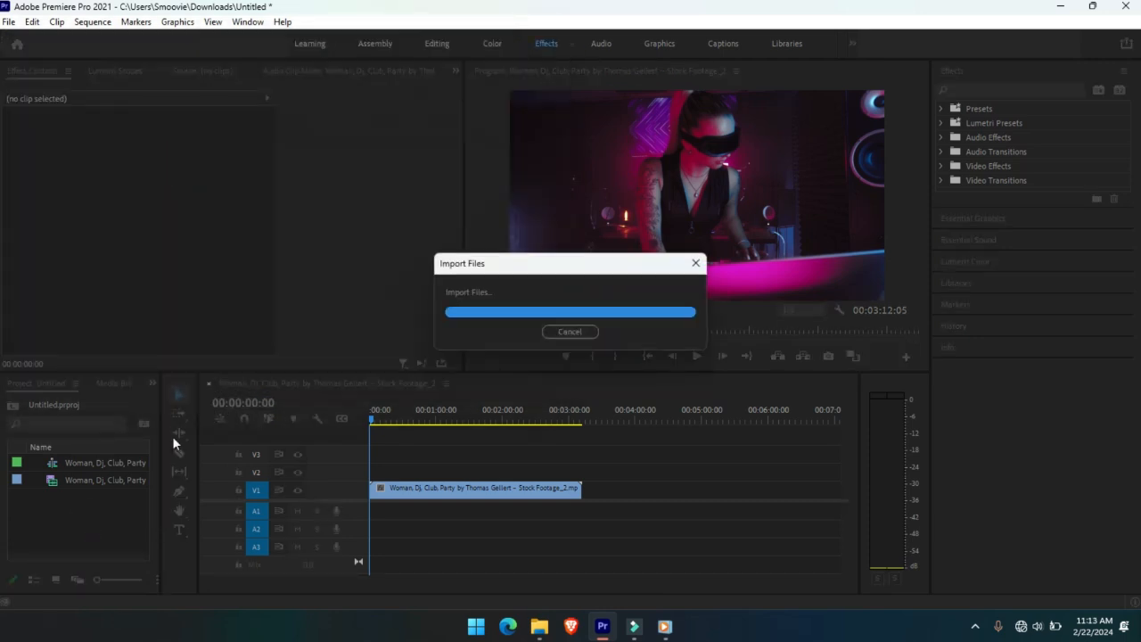
drag(90, 506, 375, 512)
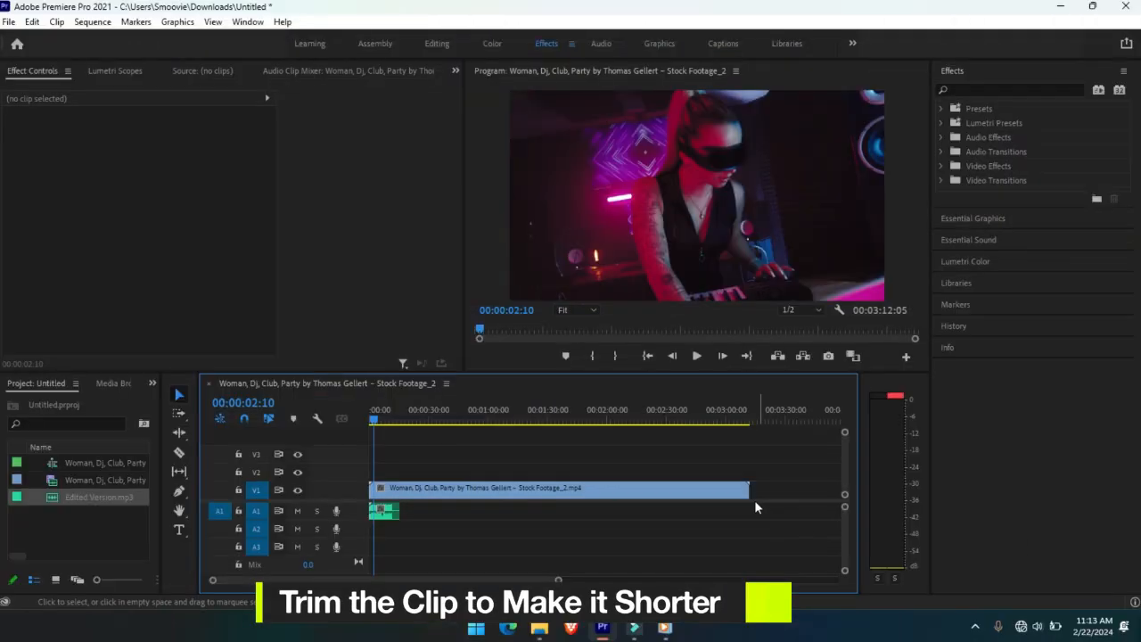
Step: Trim the video clip's end to match the music's end, and shift the music clip about half a second later
drag(757, 492, 404, 486)
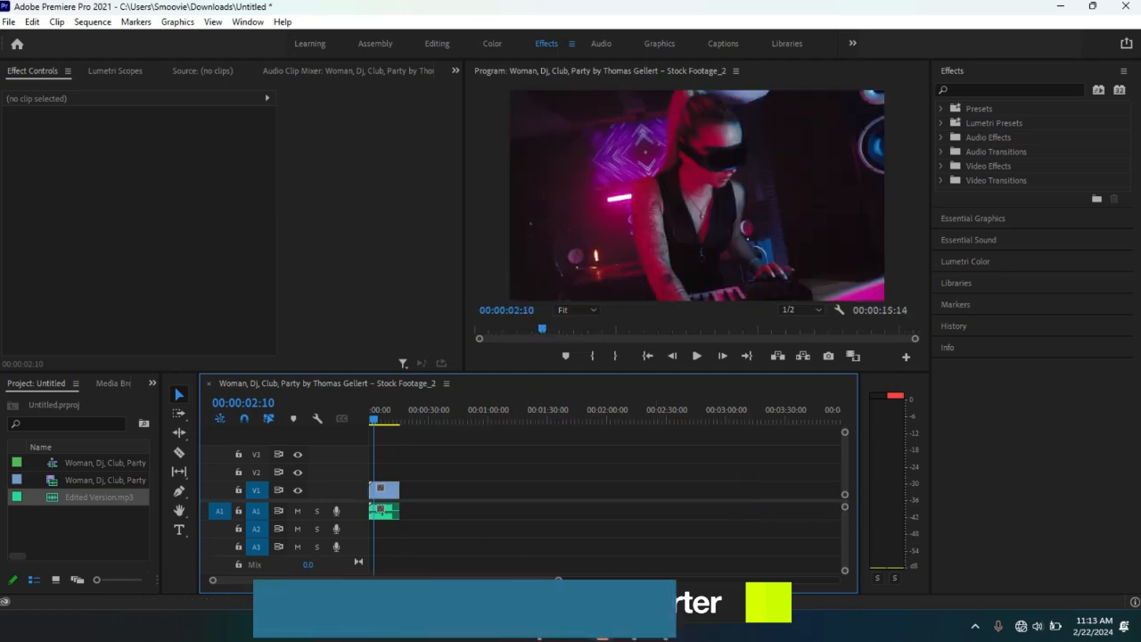
drag(555, 583, 410, 603)
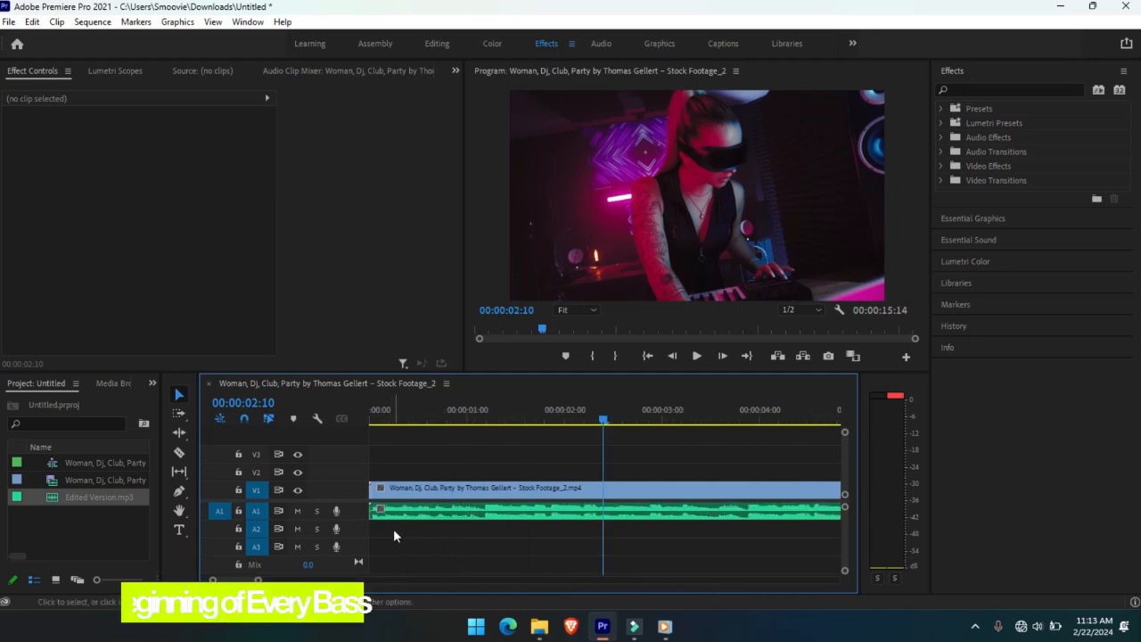
drag(411, 514, 463, 520)
Step: Play the music to find the first bass hit and add a marker on the music clip at 00:00:01:20
click(386, 411)
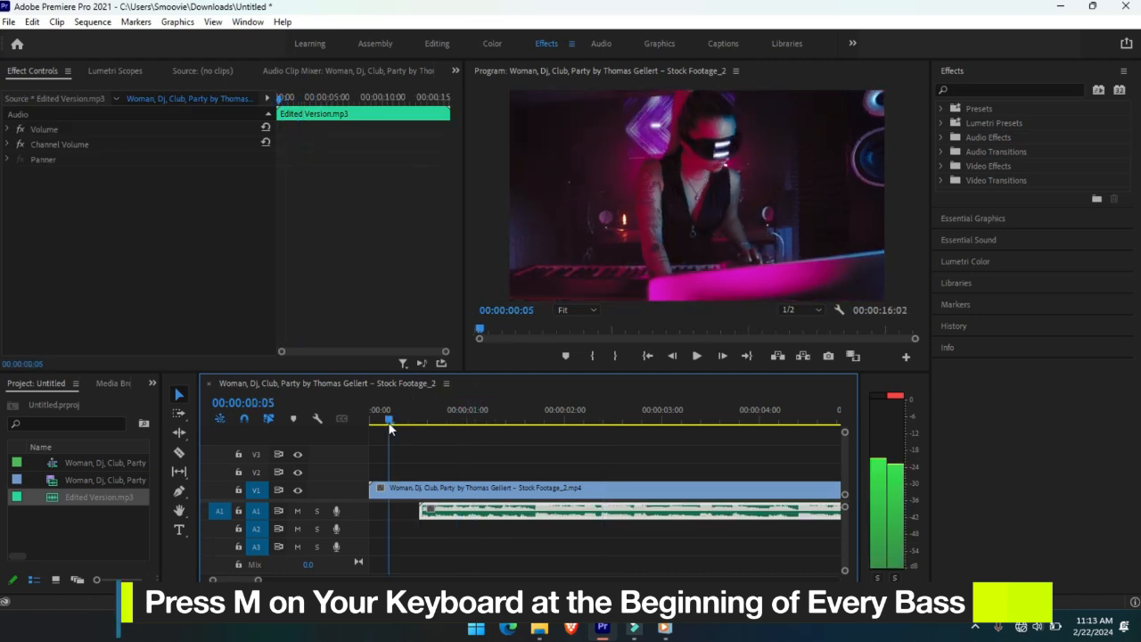
key(space)
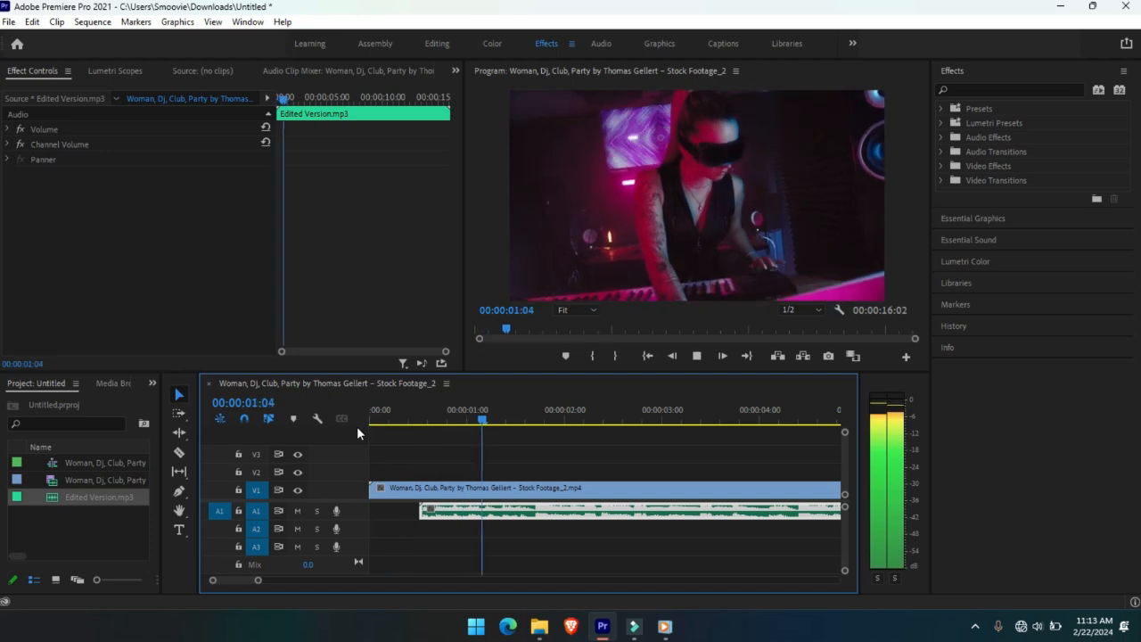
key(space)
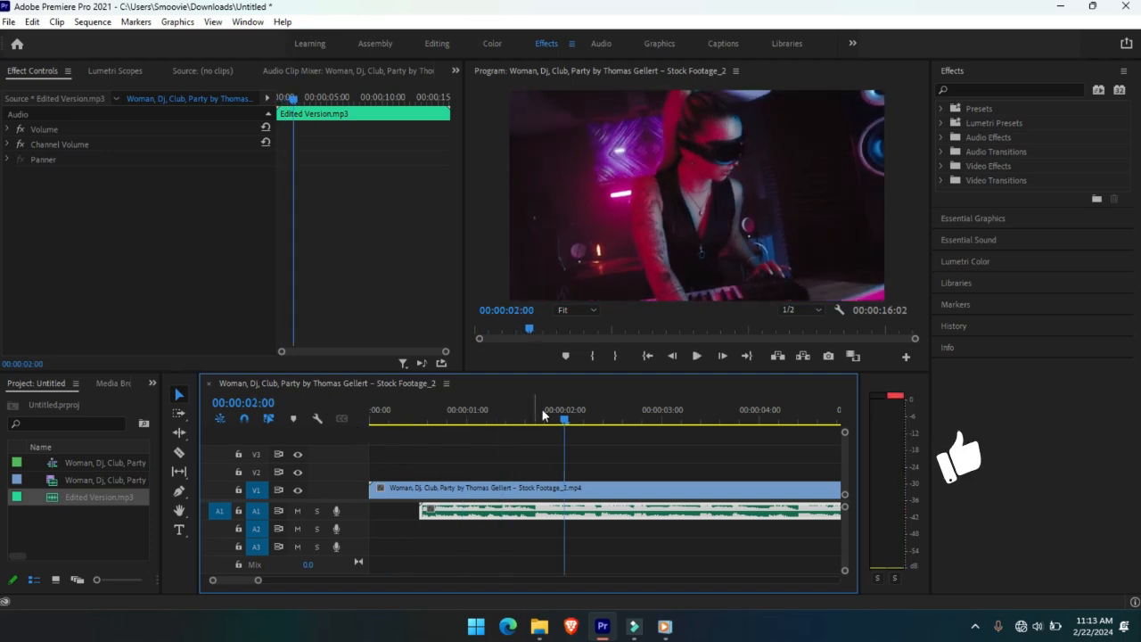
drag(565, 417, 547, 419)
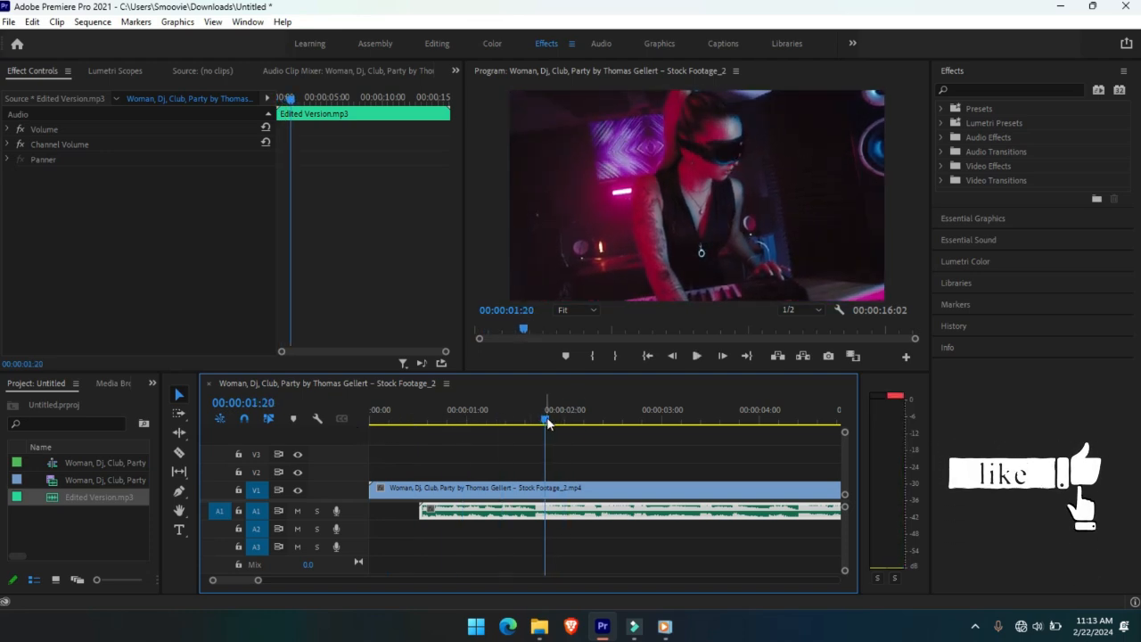
key(space)
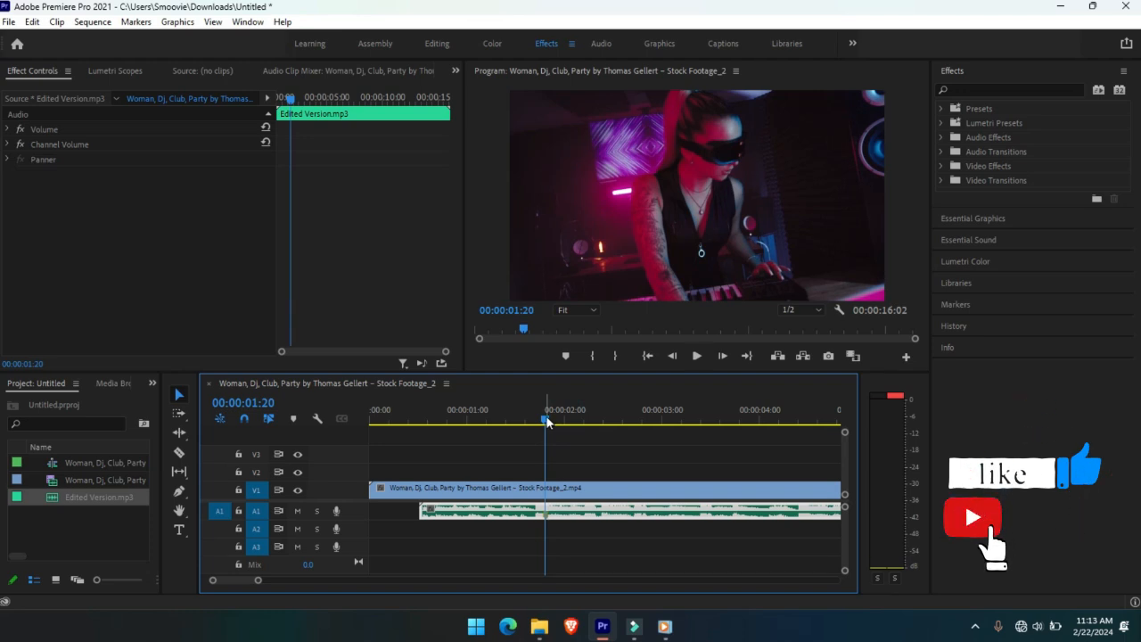
drag(606, 409, 540, 395)
Step: Play on to the second bass hit and add a marker on the music clip at about 4.4 seconds
key(space)
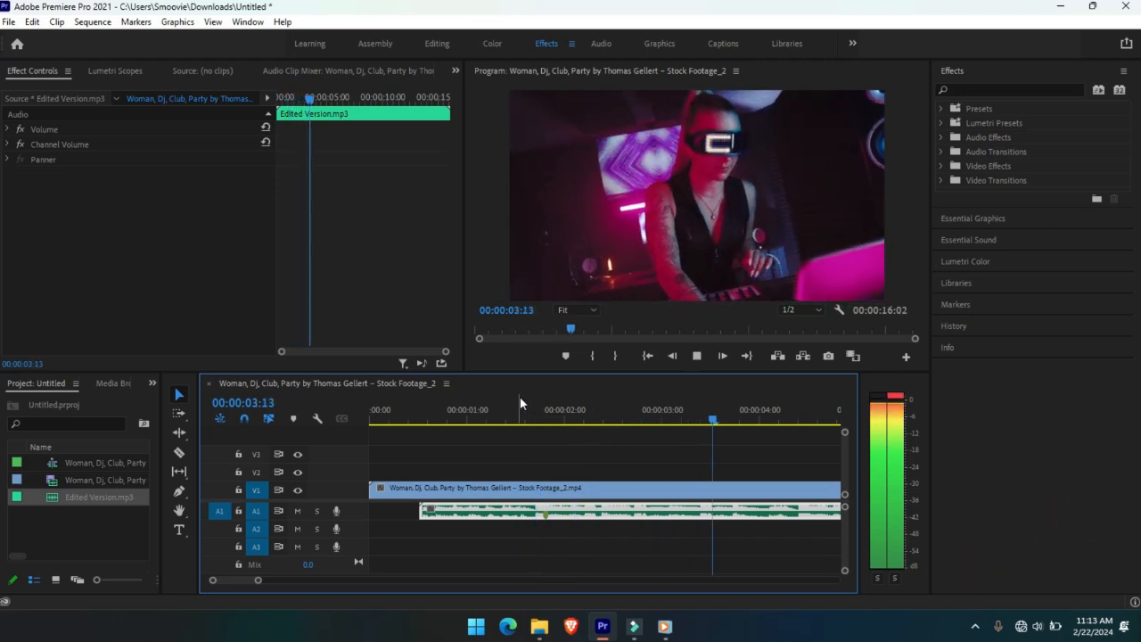
key(space)
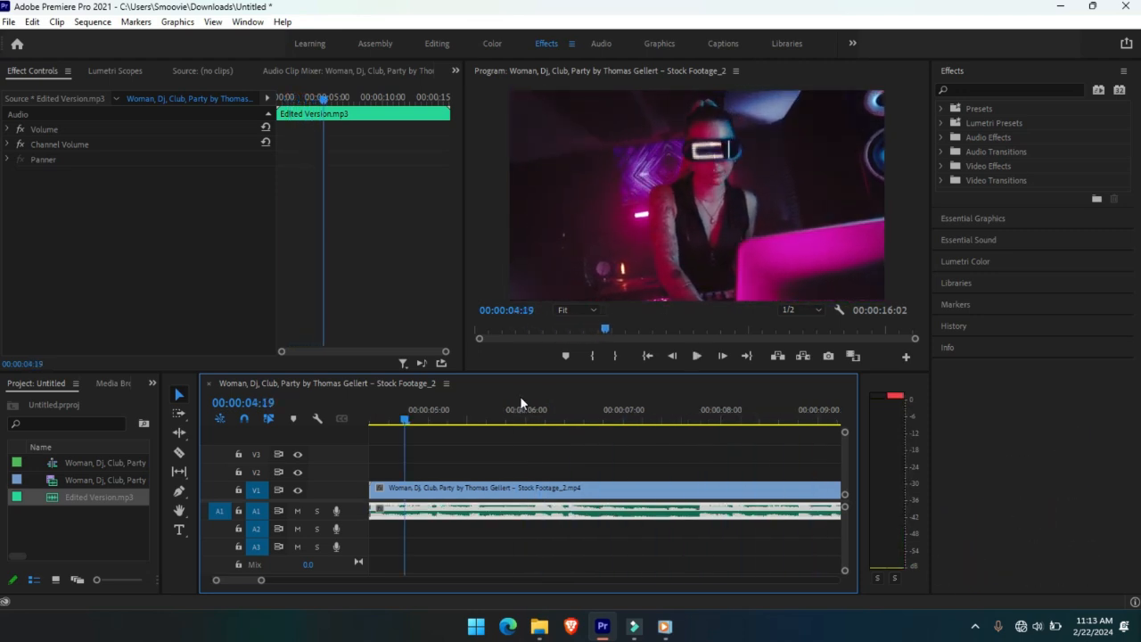
mouse_move(409, 419)
mouse_down()
mouse_move(367, 419)
mouse_move(421, 419)
mouse_up()
Step: Play the next section and add markers on the music clip at the bass hits at 00:00:06:01 and 00:00:06:08
key(space)
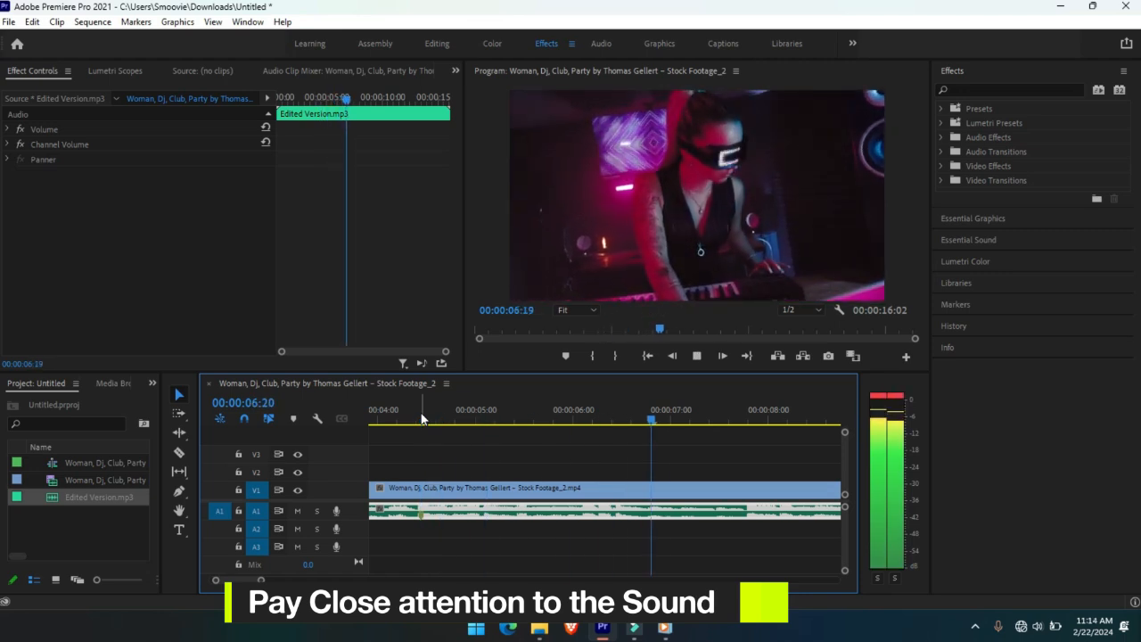
key(space)
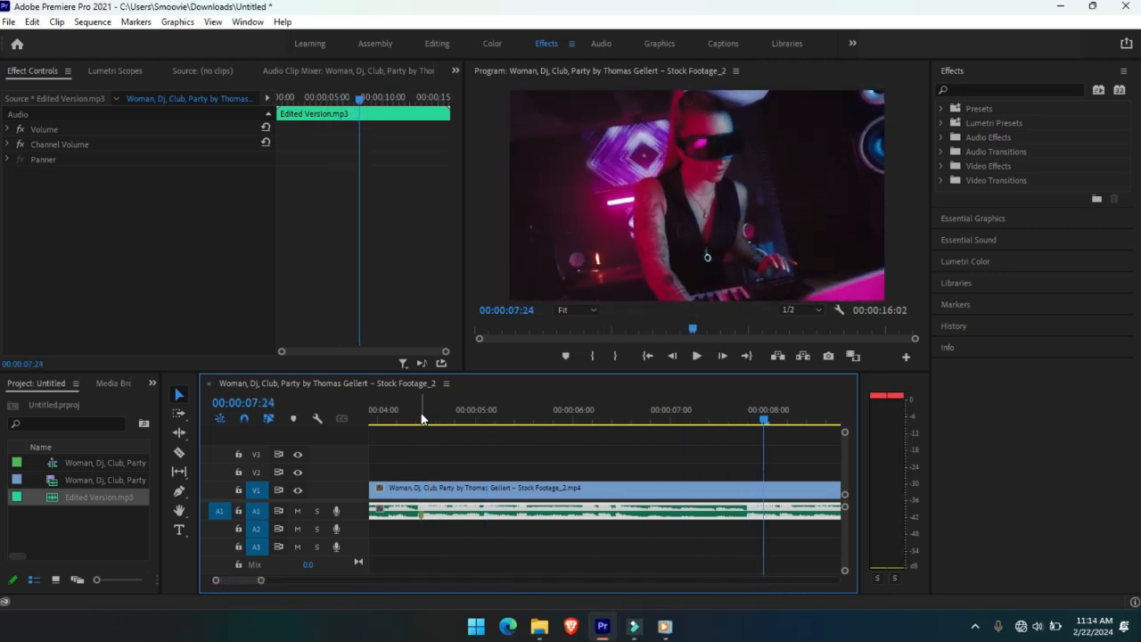
click(580, 422)
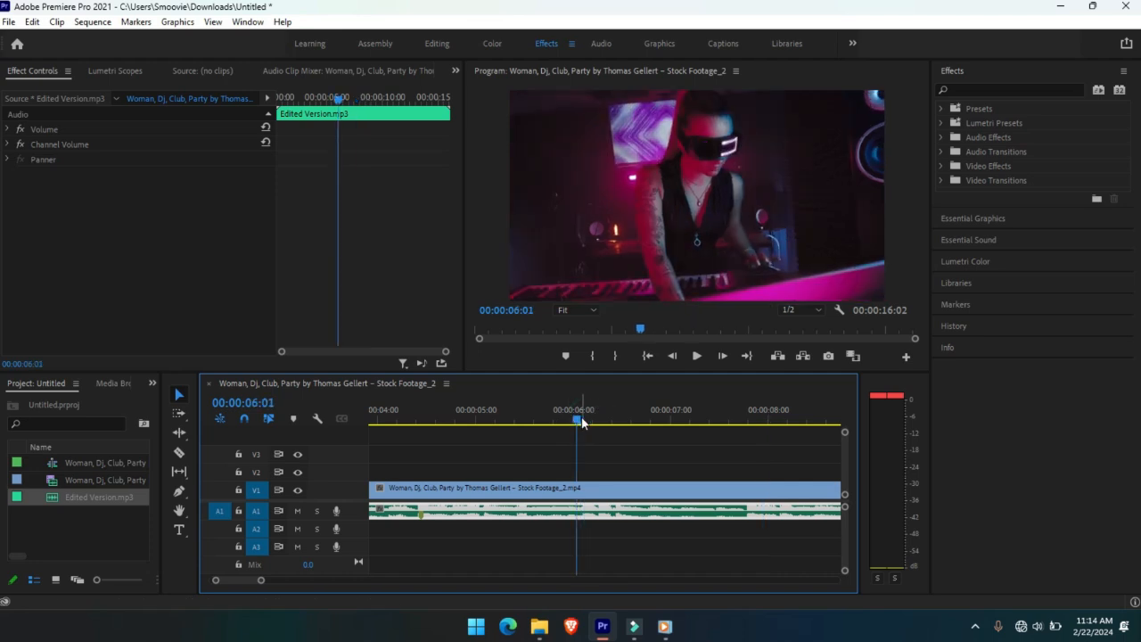
drag(577, 422, 605, 419)
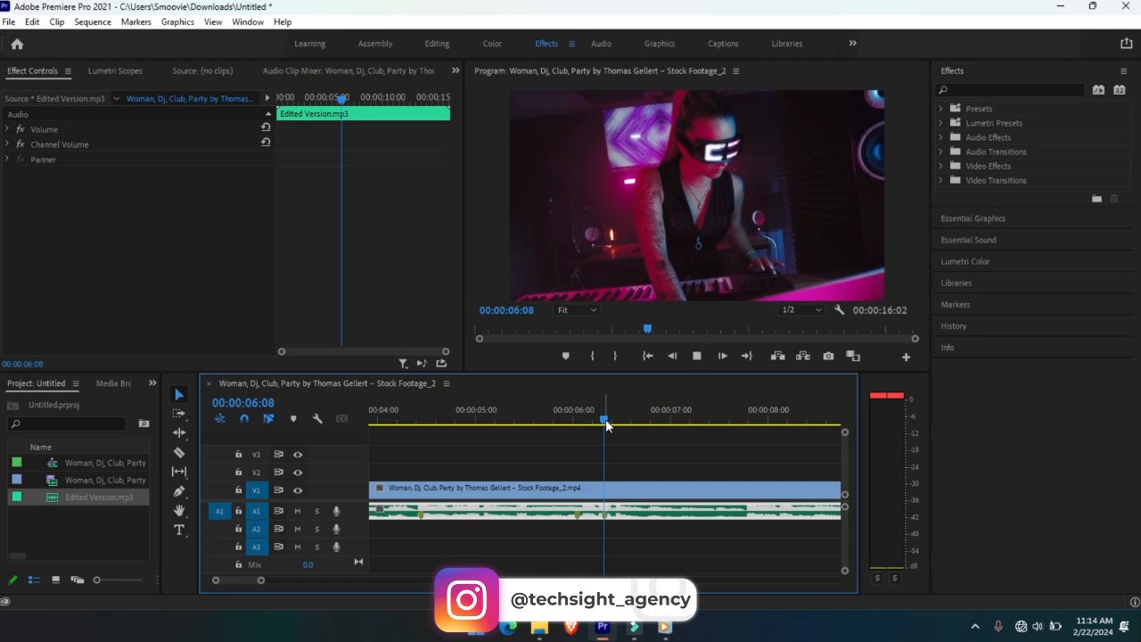
Step: Mark the bass hit just after 8 seconds on the music clip and play through the rest to check for more
key(space)
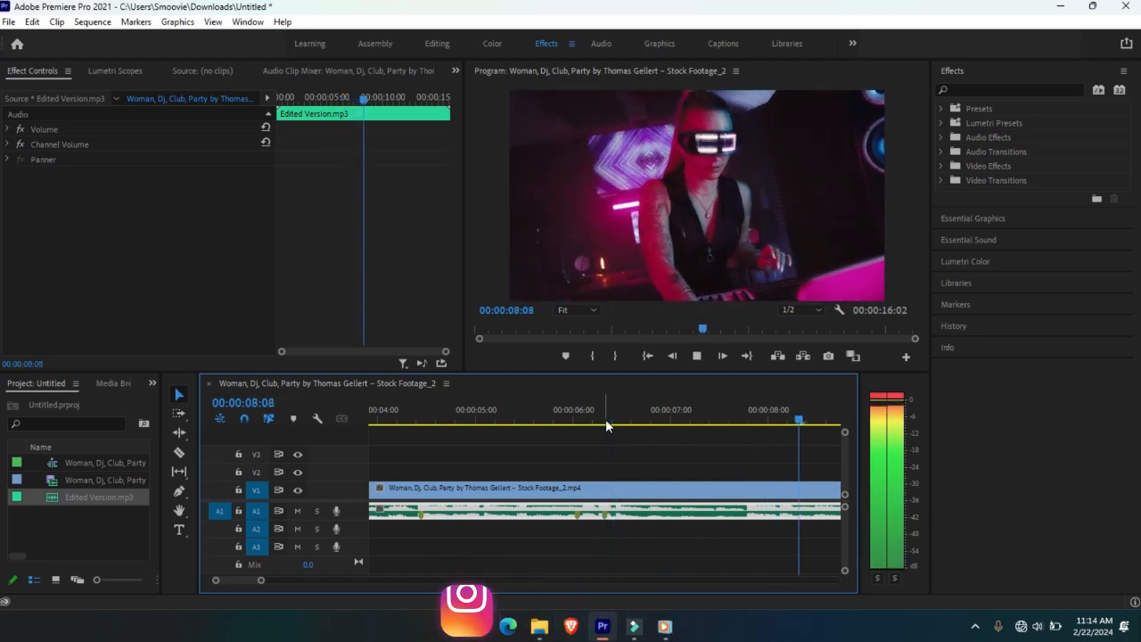
key(space)
drag(809, 423, 782, 422)
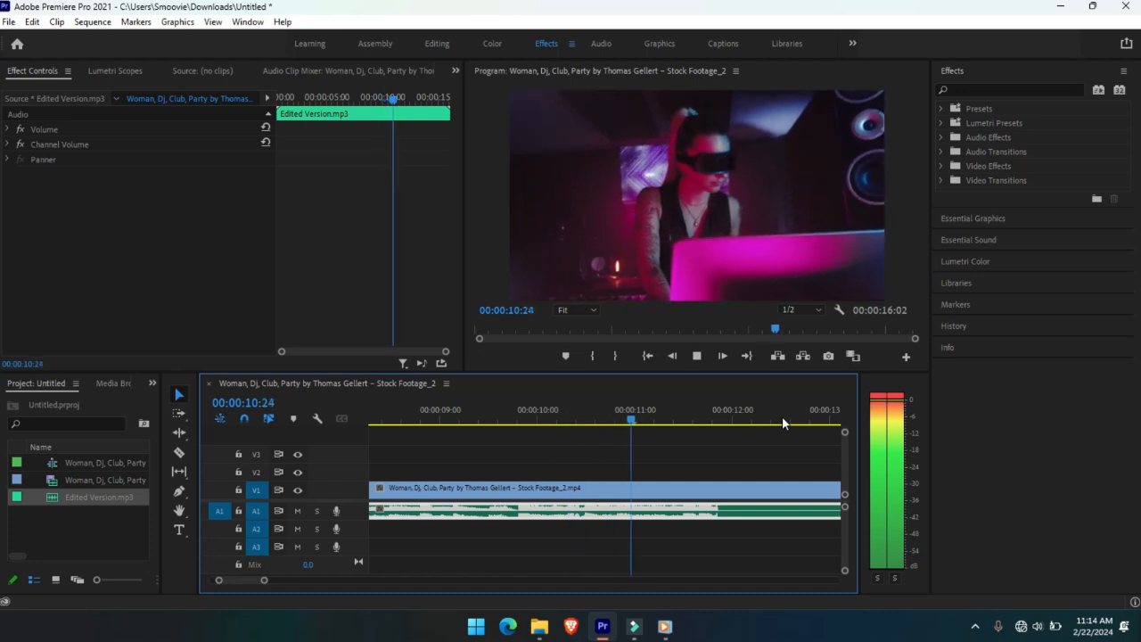
key(space)
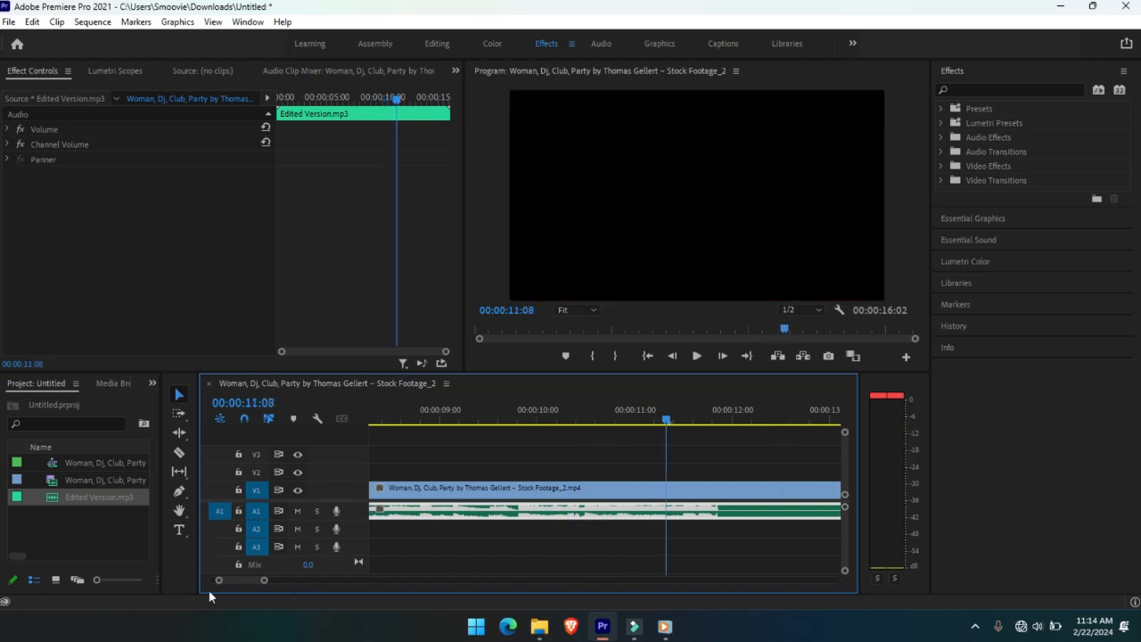
Step: Create a new adjustment layer in the project at 1280 x 720, 25.00 fps, with square pixels
drag(221, 583, 186, 593)
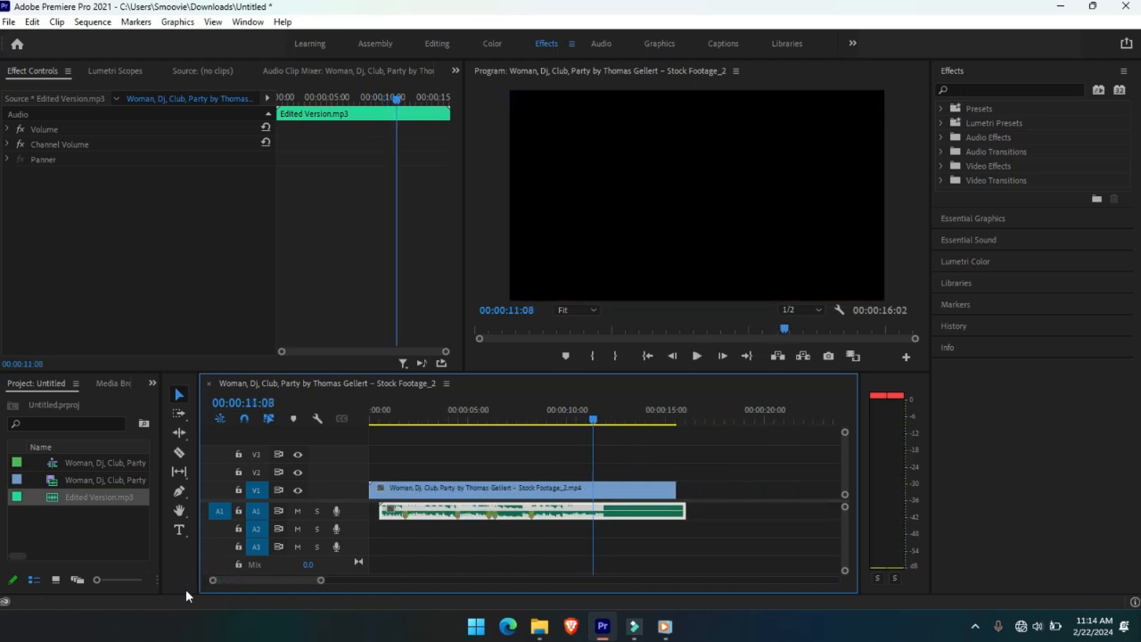
drag(415, 419, 387, 421)
right_click(42, 521)
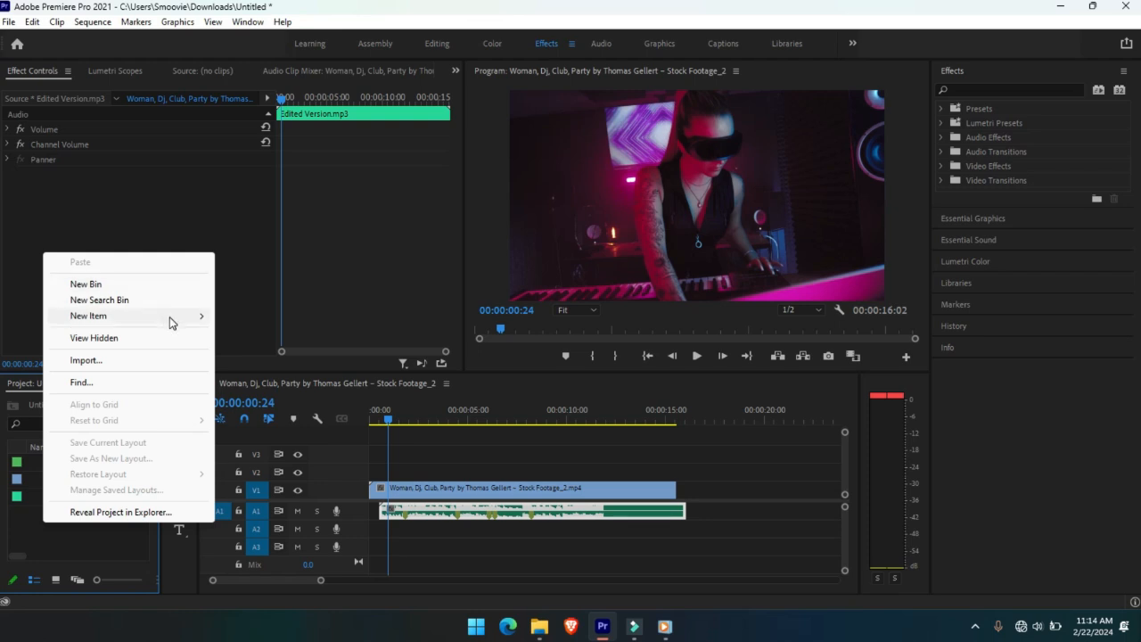
mouse_move(169, 316)
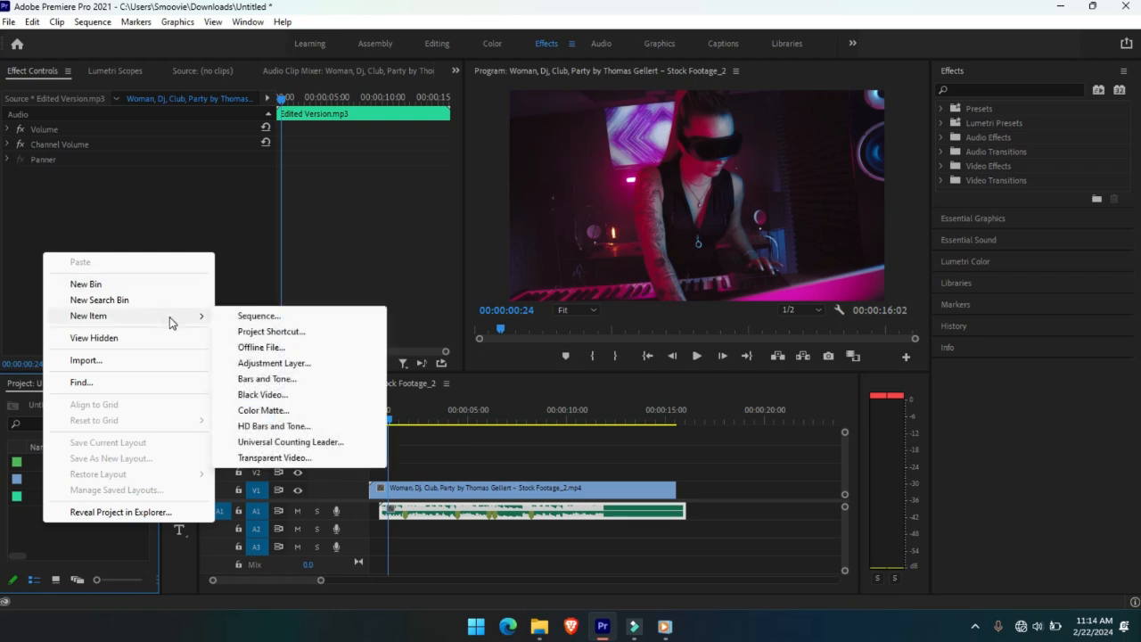
click(275, 363)
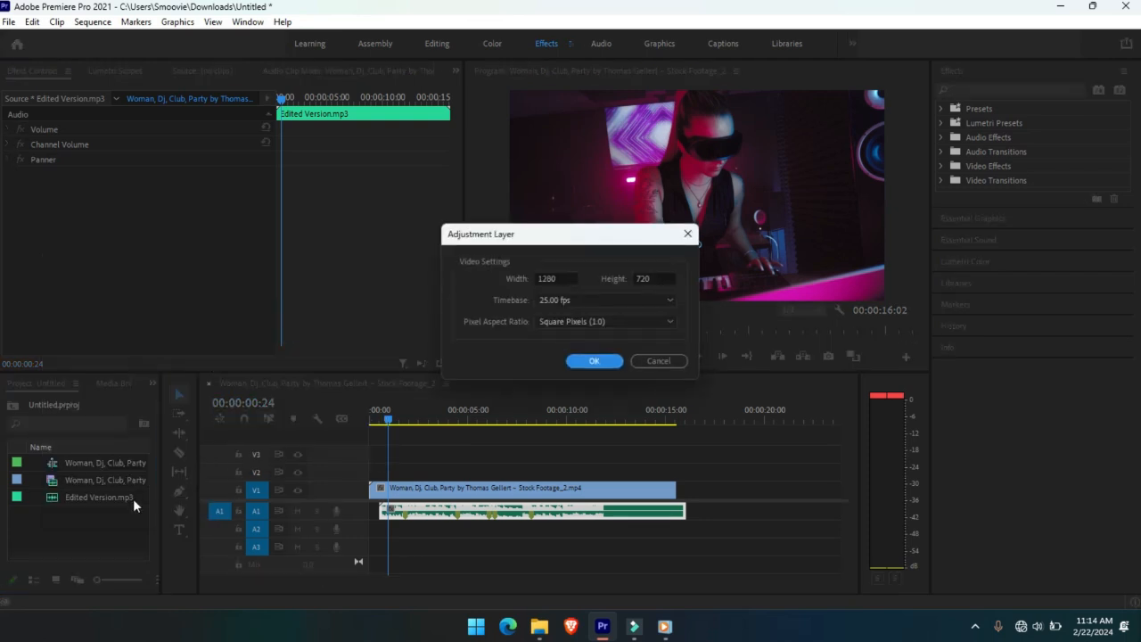
click(595, 360)
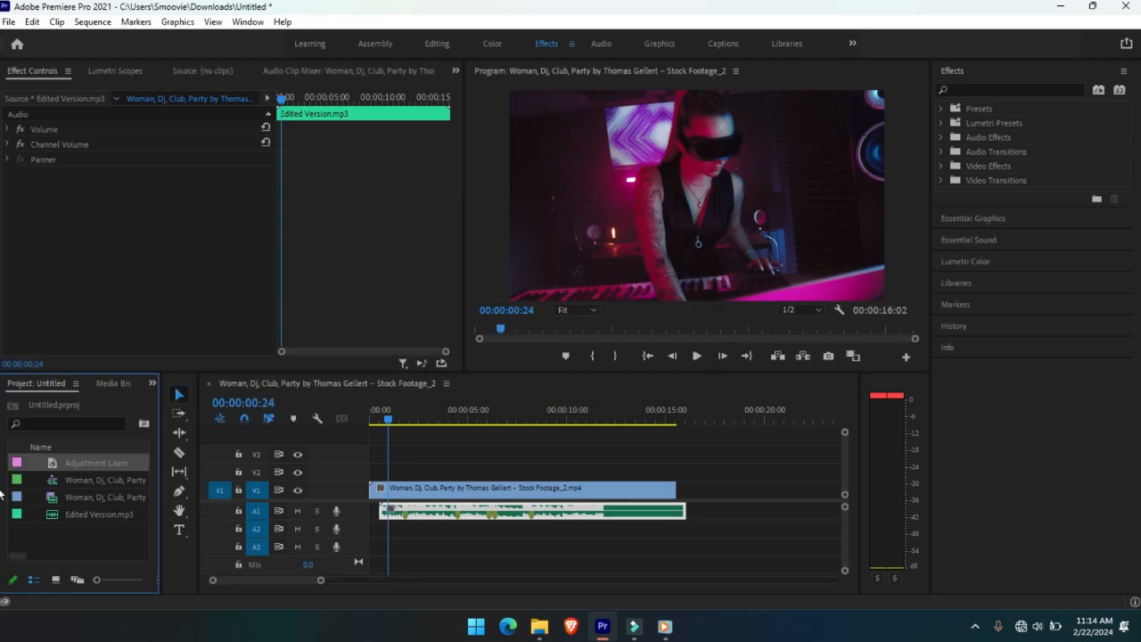
Step: Place the adjustment layer on track V2 from the start of the music clip and trim its end to the first marker
drag(70, 464, 383, 474)
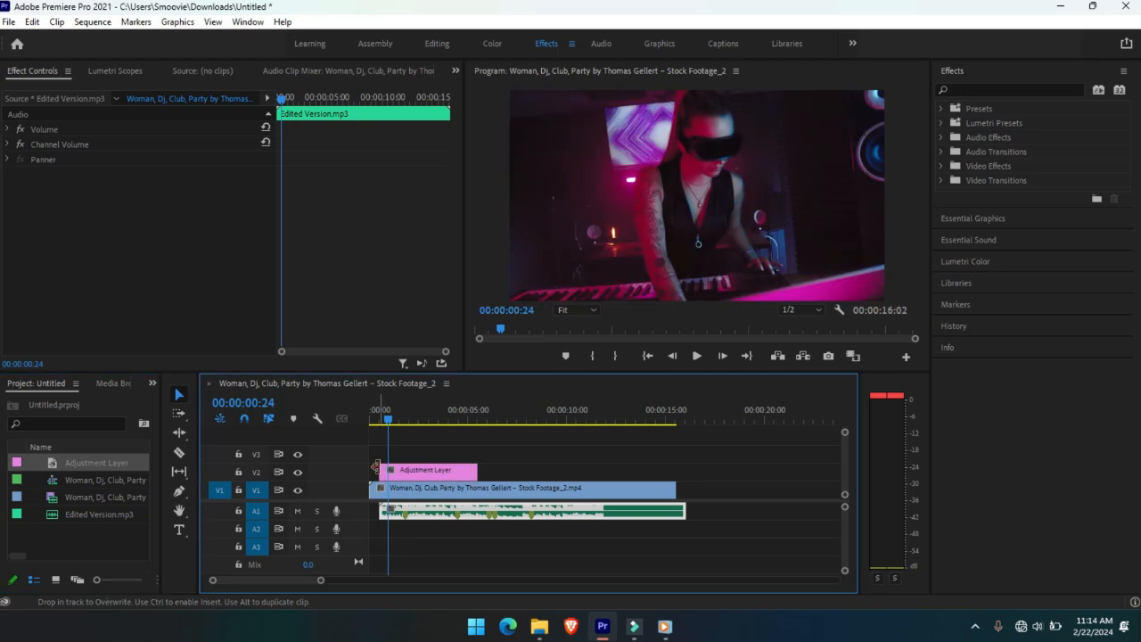
drag(473, 467, 403, 478)
Step: Move the adjustment layer on V2 so it starts at the first music marker and shorten it to about half a second
drag(321, 580, 299, 590)
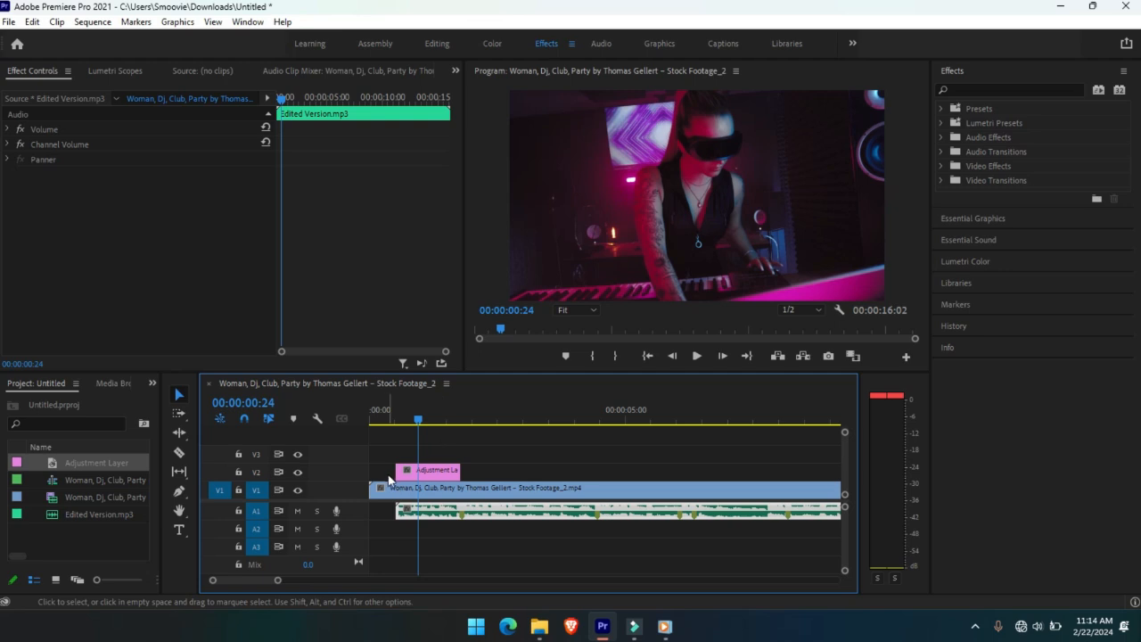
drag(397, 470, 470, 475)
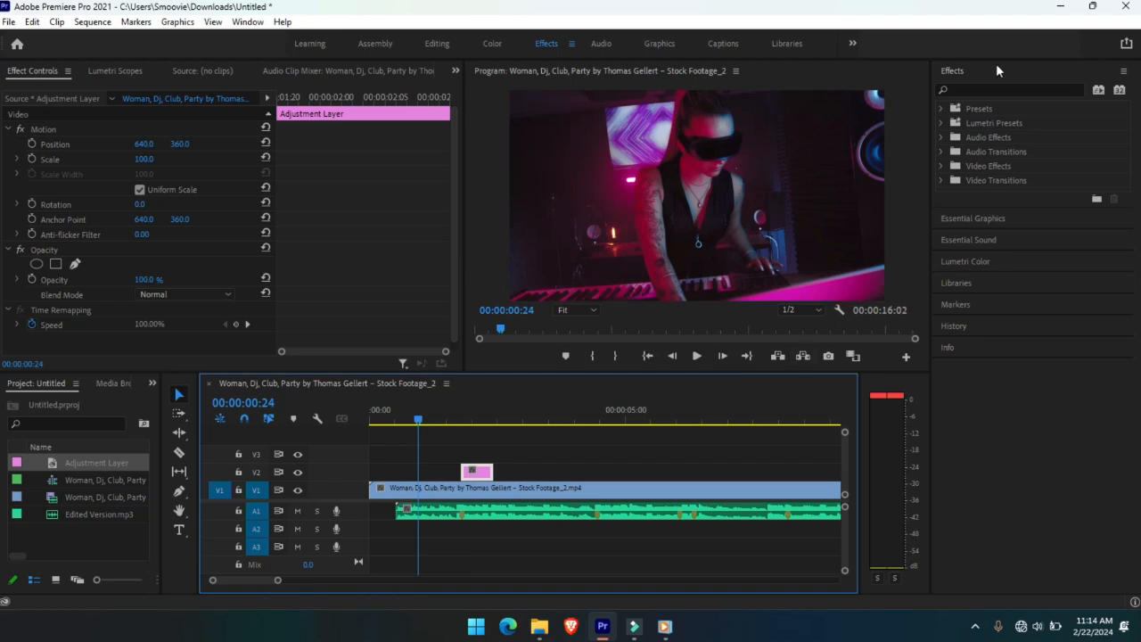
drag(488, 471, 485, 471)
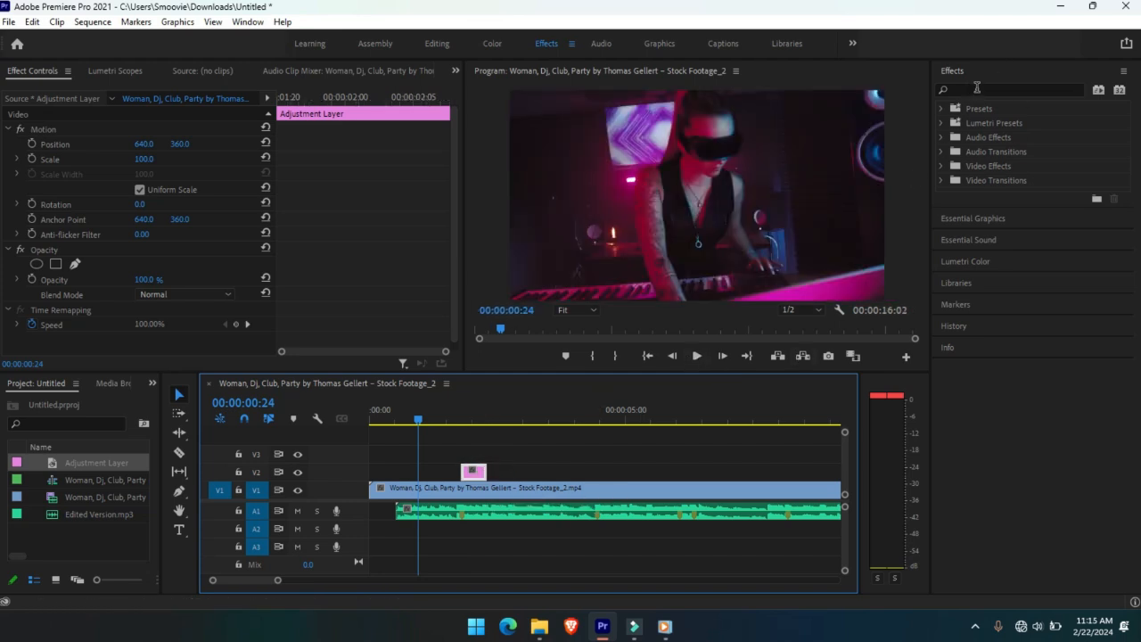
Step: Find the Directional Blur effect and apply it to the adjustment layer on V2
click(976, 87)
text(di)
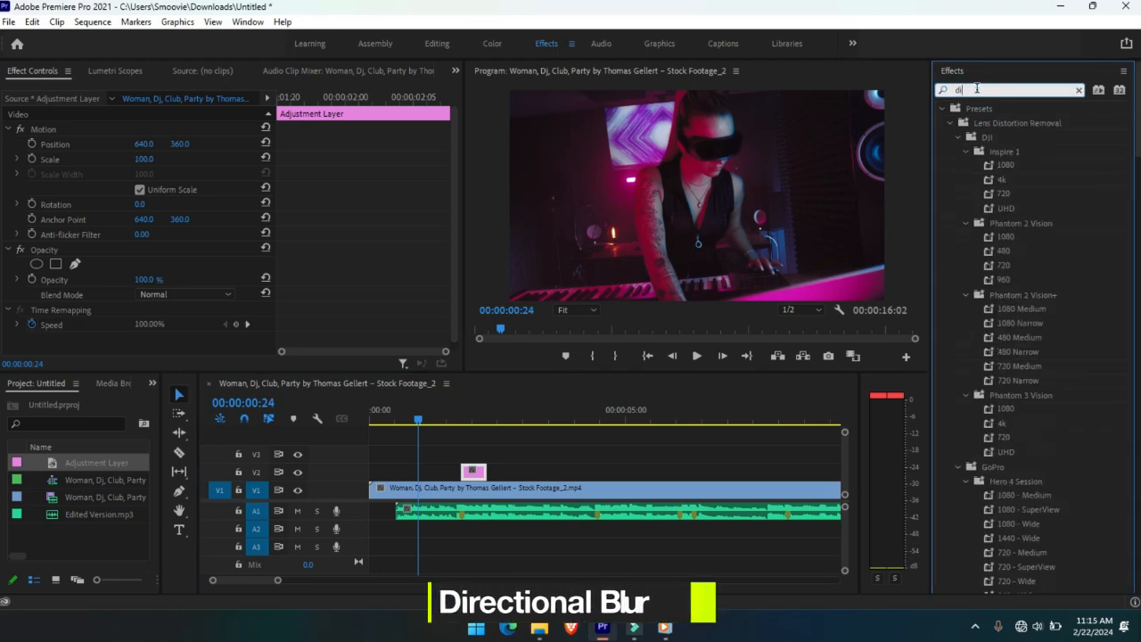
text(rec)
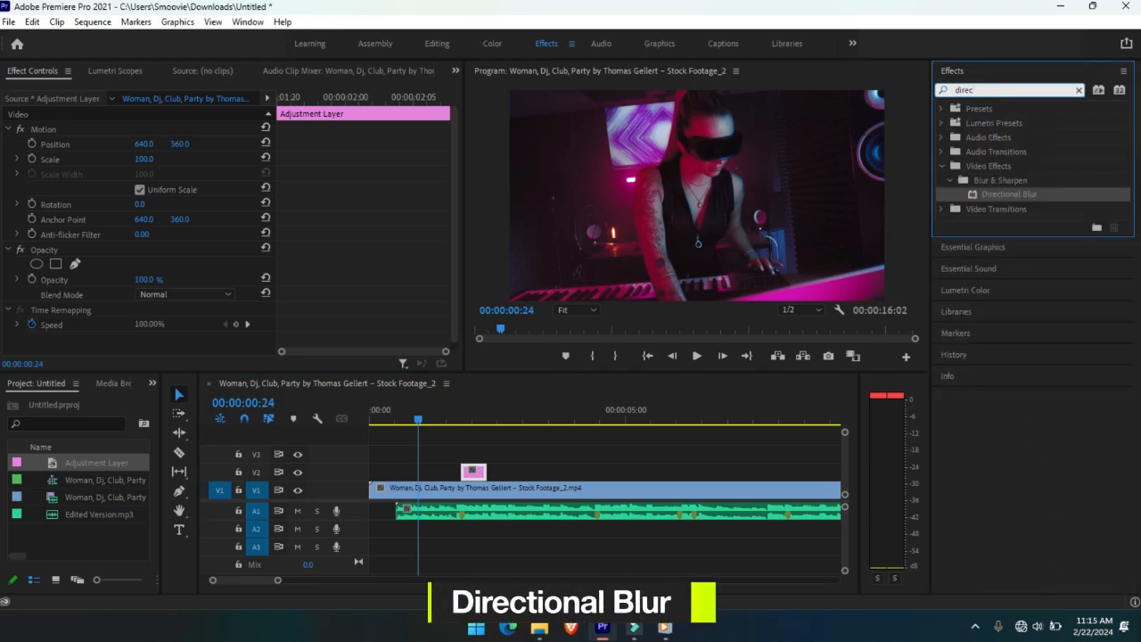
drag(1001, 196, 471, 474)
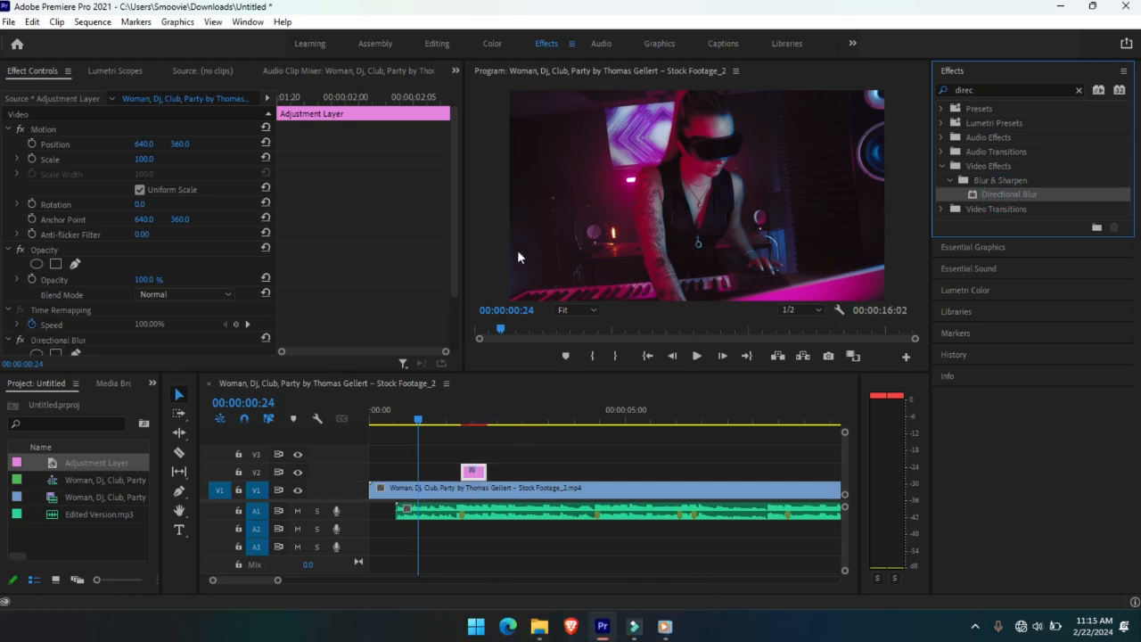
Step: Set the Directional Blur's Blur Length to 30 and play through the first marker to preview it
scroll(448, 325, down, 2)
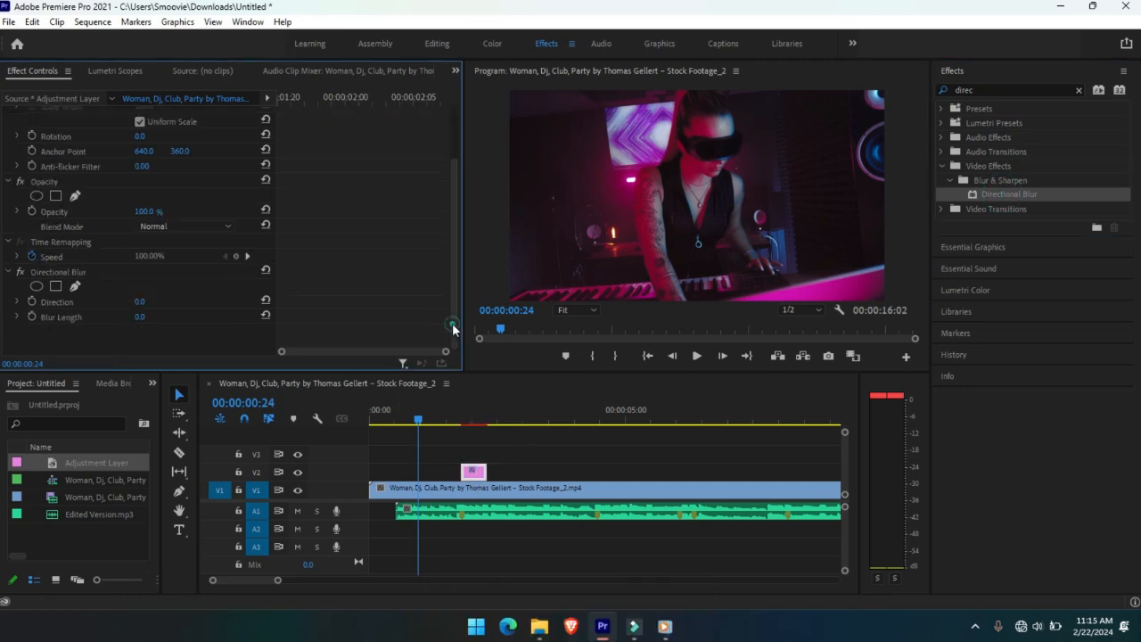
click(140, 316)
mouse_move(423, 422)
mouse_down()
mouse_move(470, 412)
mouse_move(443, 416)
mouse_up()
key(space)
key(space)
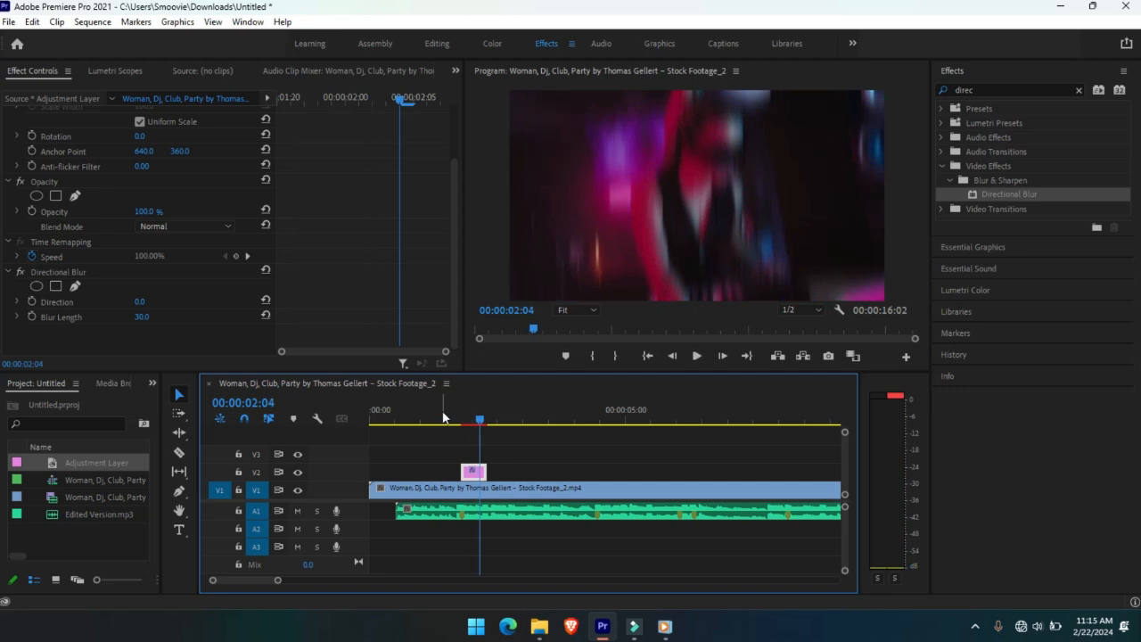
Step: Shift the adjustment layer earlier to start at 00:00:01:16 and place a copy of it over the second music marker
click(472, 473)
drag(470, 474, 463, 473)
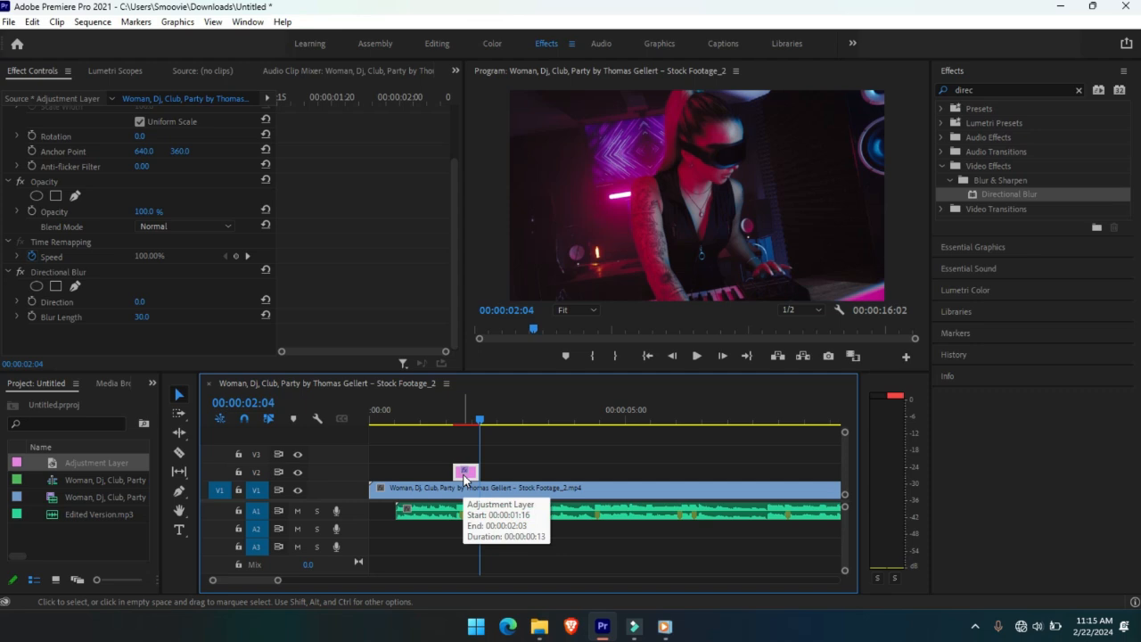
drag(463, 474, 588, 475)
mouse_move(277, 579)
mouse_down()
mouse_move(292, 580)
mouse_move(263, 580)
mouse_up()
drag(702, 477, 724, 476)
mouse_move(263, 581)
mouse_down()
mouse_move(318, 580)
mouse_move(277, 580)
mouse_up()
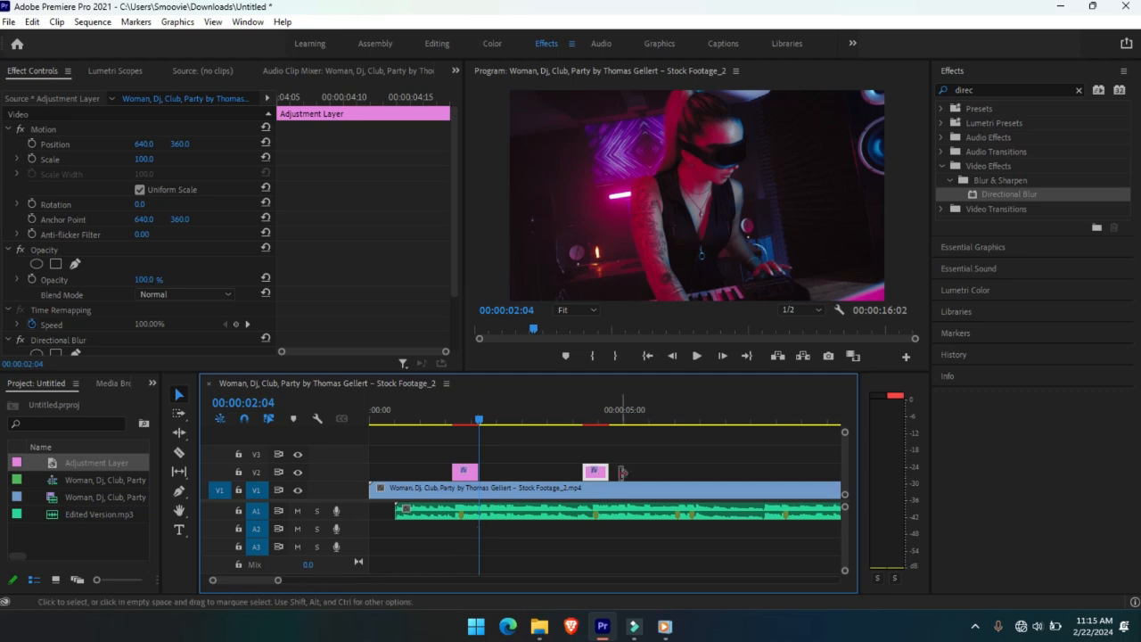
Step: Place a copy of the adjustment layer just before the third marker, shortened to about 8 frames, and play it back
drag(600, 479, 659, 472)
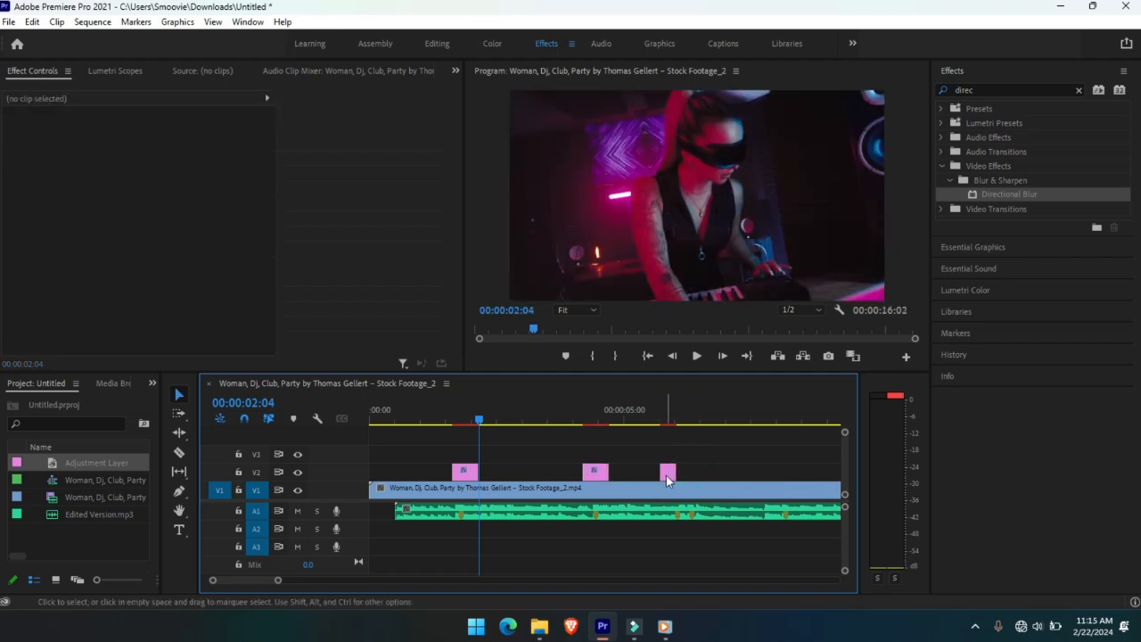
click(667, 480)
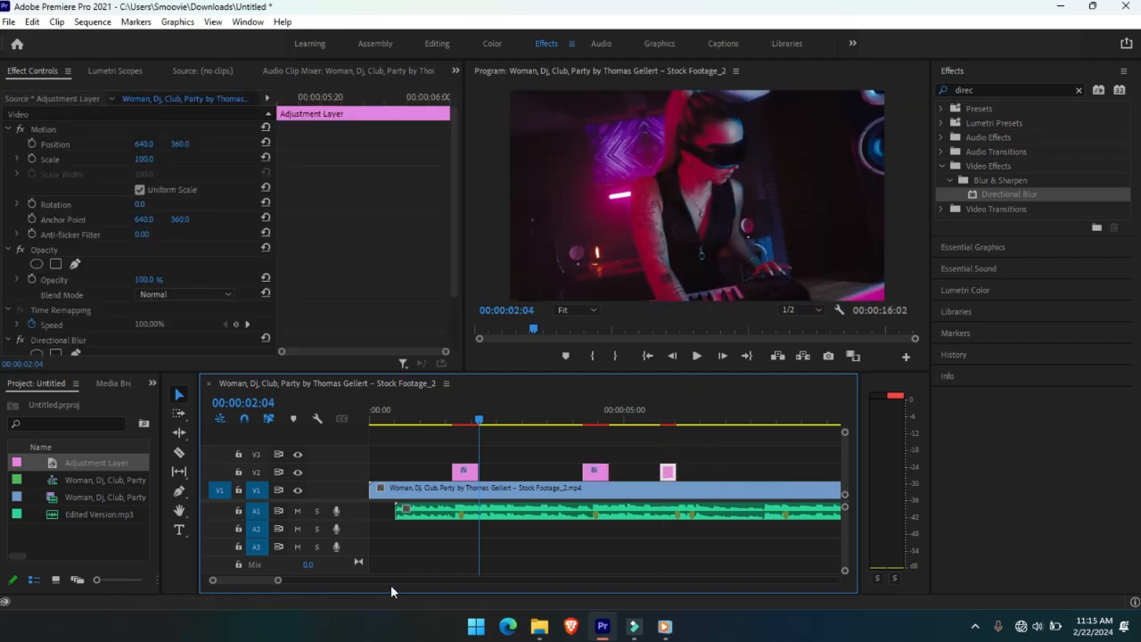
click(662, 420)
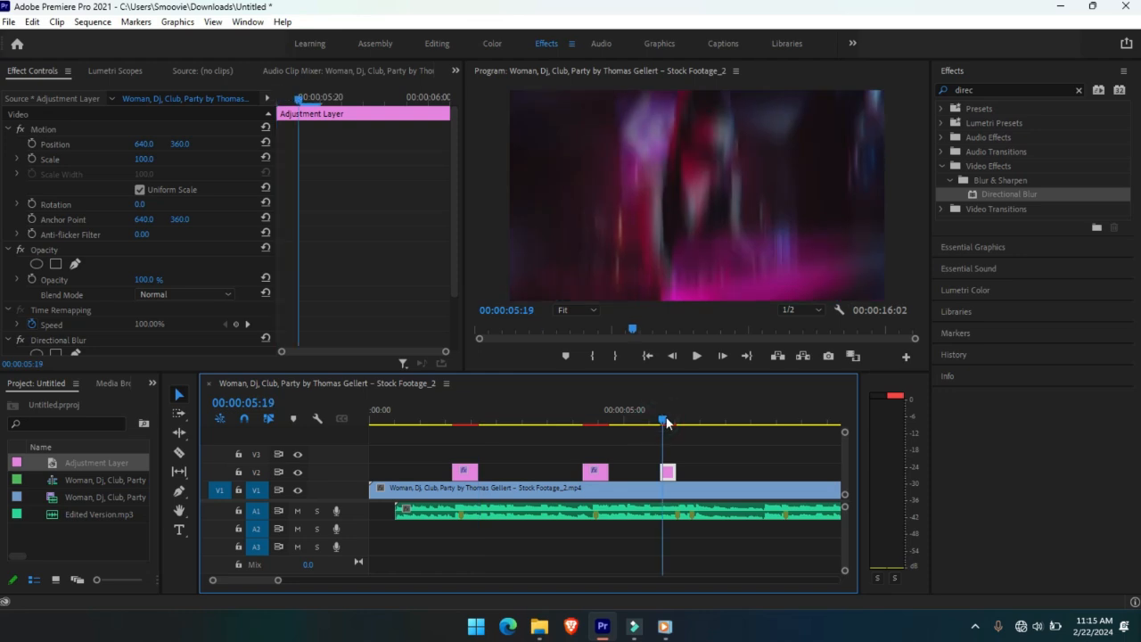
key(space)
key(space)
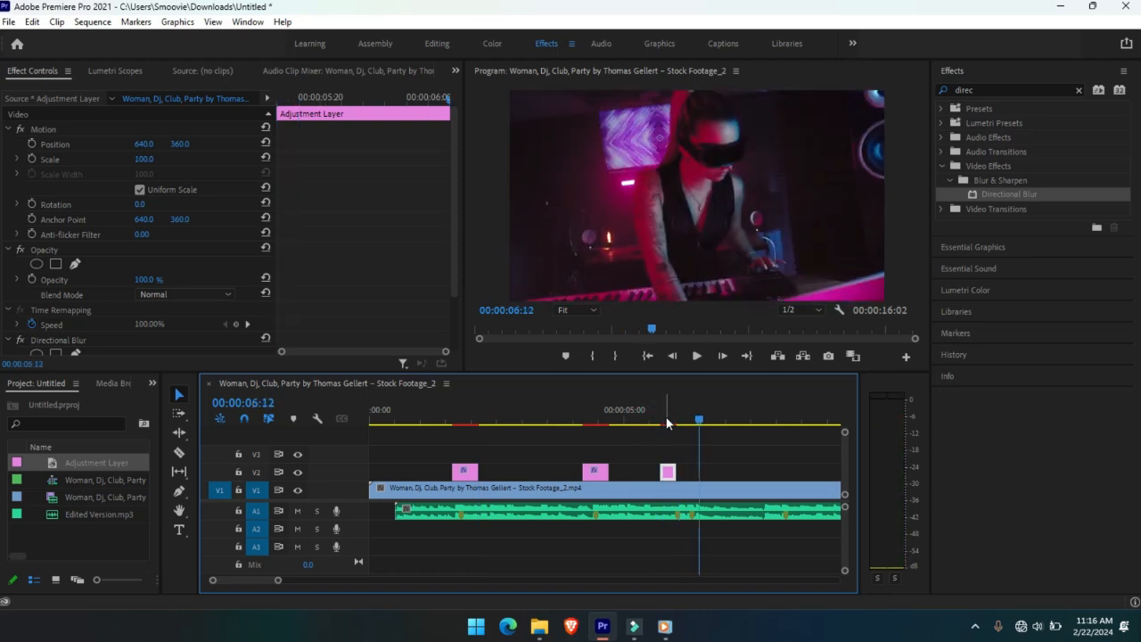
Step: Move the third adjustment layer to start at about 00:00:06:00 over its marker and trim it to about 5 frames
drag(672, 479, 684, 472)
drag(277, 584, 249, 581)
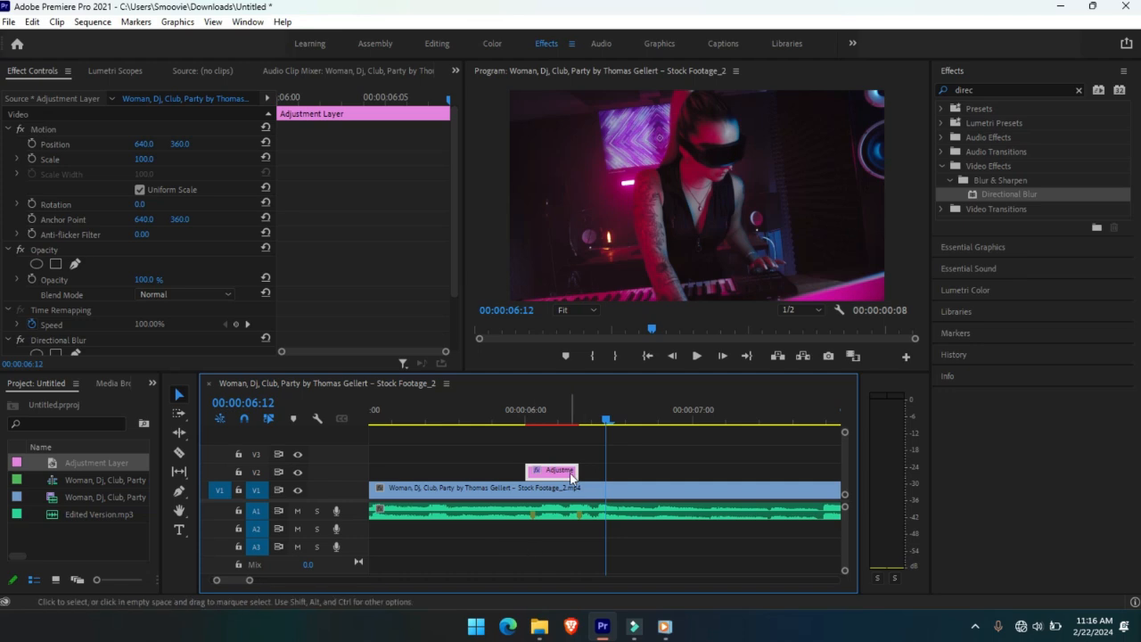
mouse_move(574, 471)
mouse_down()
mouse_move(558, 473)
mouse_move(584, 472)
mouse_up()
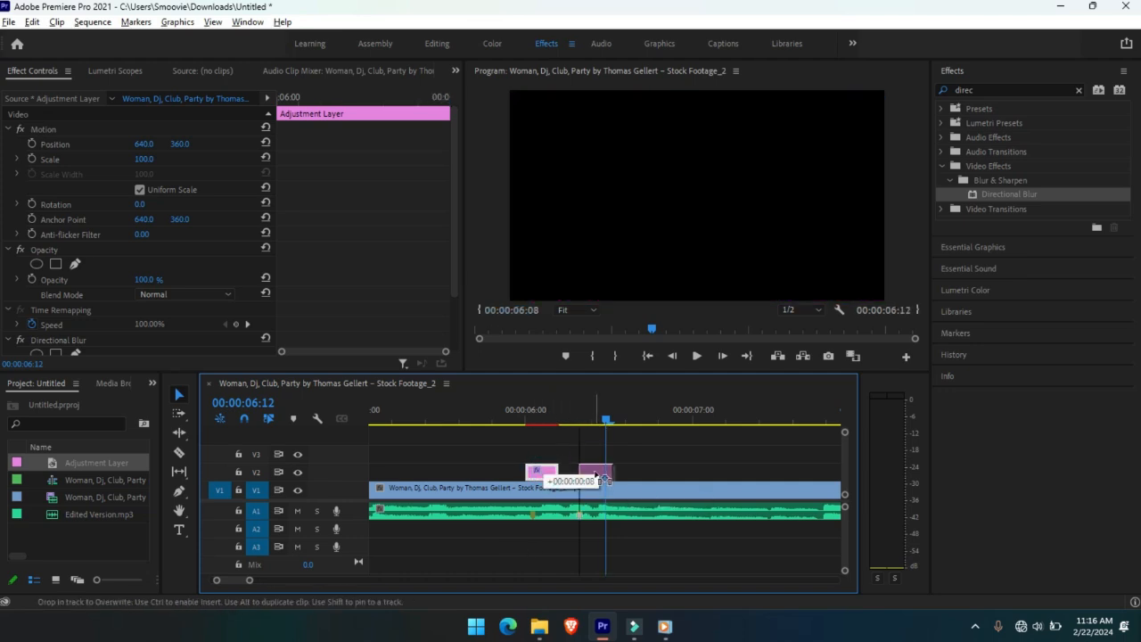
Step: Place a copy of the short adjustment layer at the fourth marker, around 00:00:06:08, and play back both blur hits
drag(596, 474, 597, 477)
click(504, 408)
key(space)
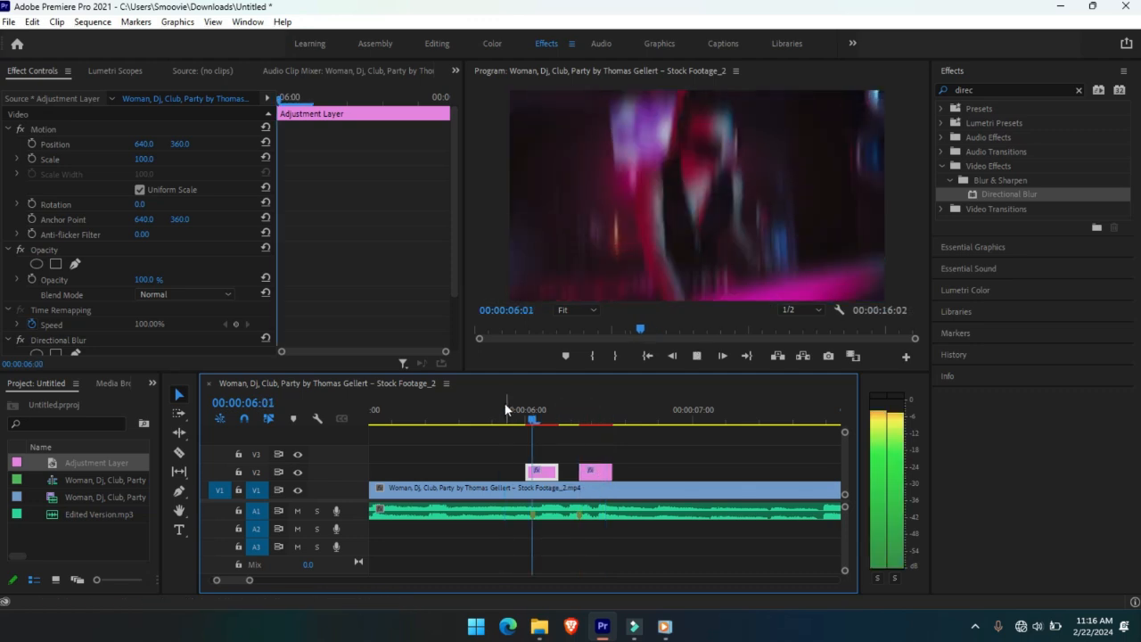
Step: Copy the fourth adjustment layer to the marker just after 8 seconds and align it to start slightly before that marker
click(587, 476)
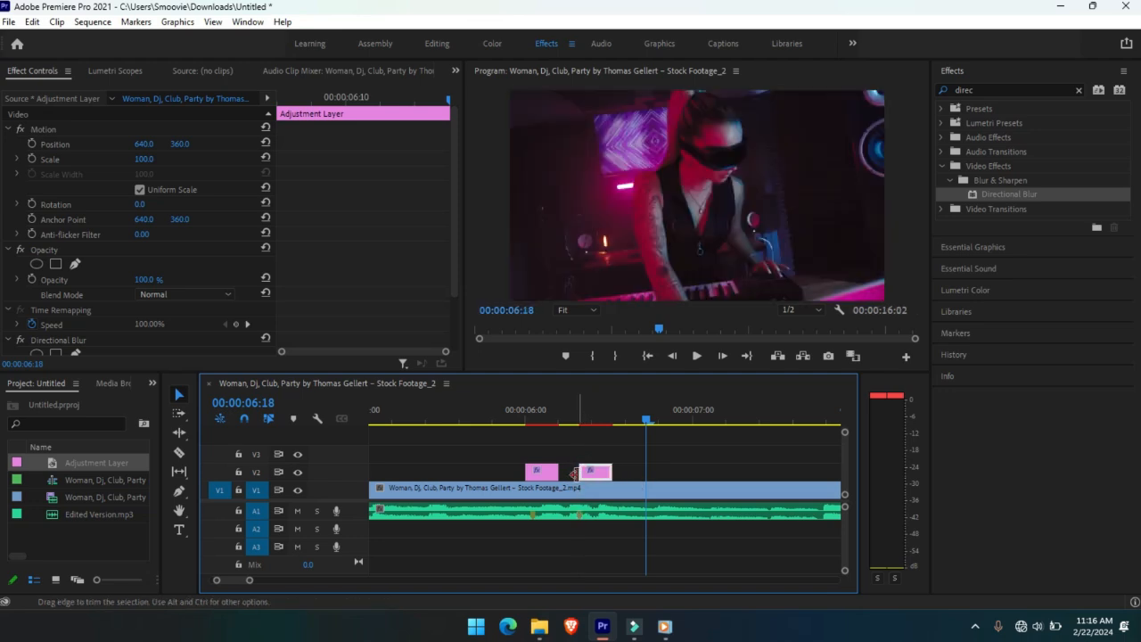
key(space)
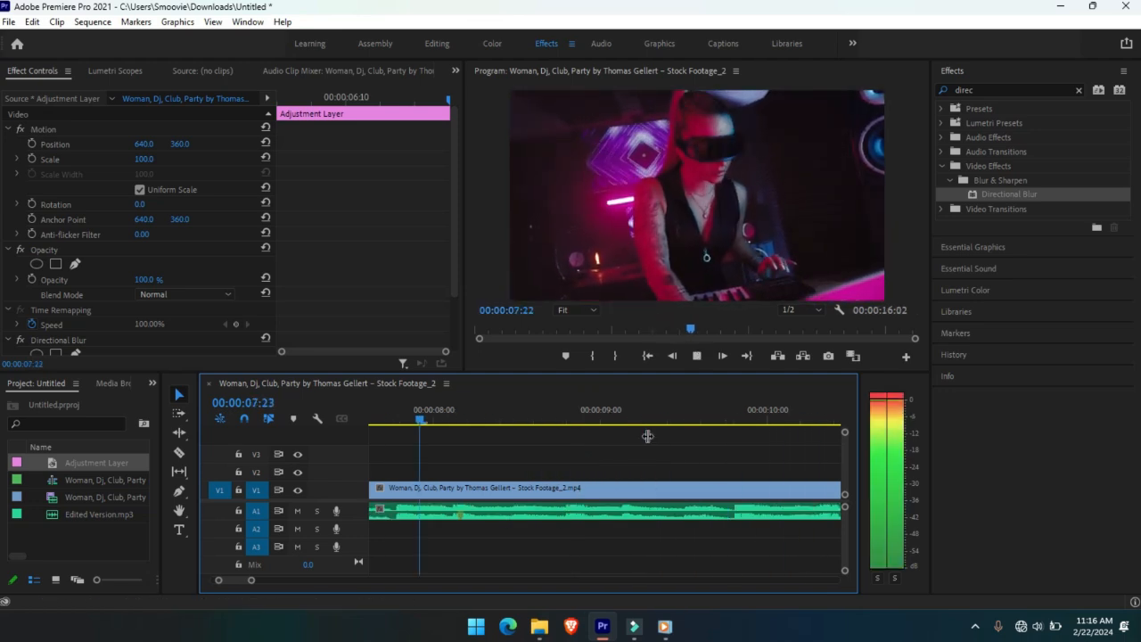
key(space)
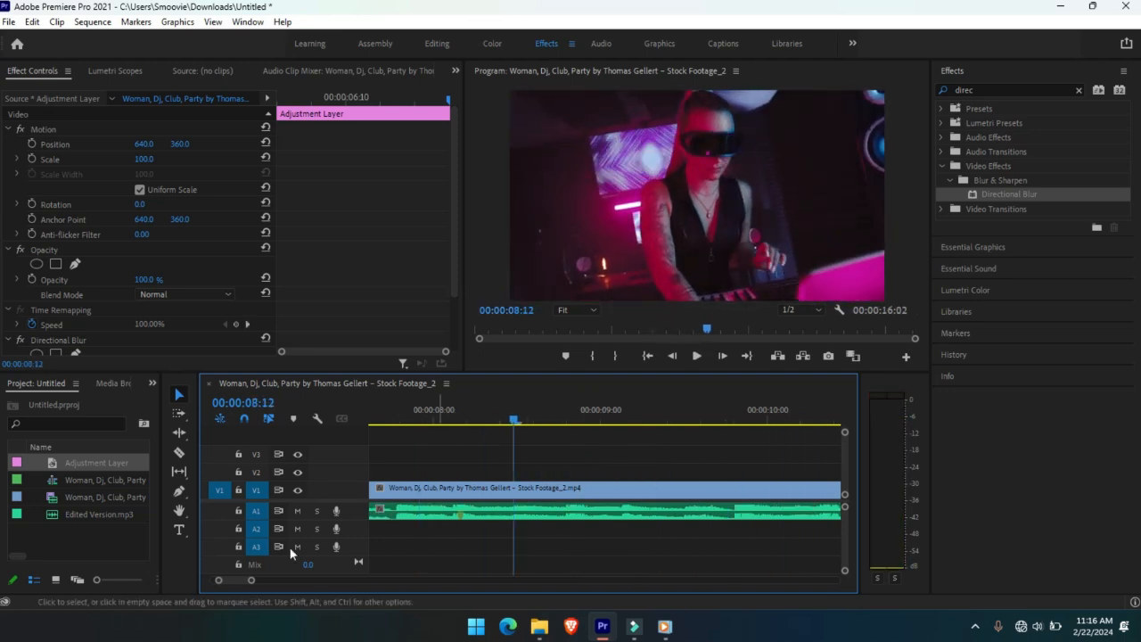
drag(217, 584, 205, 587)
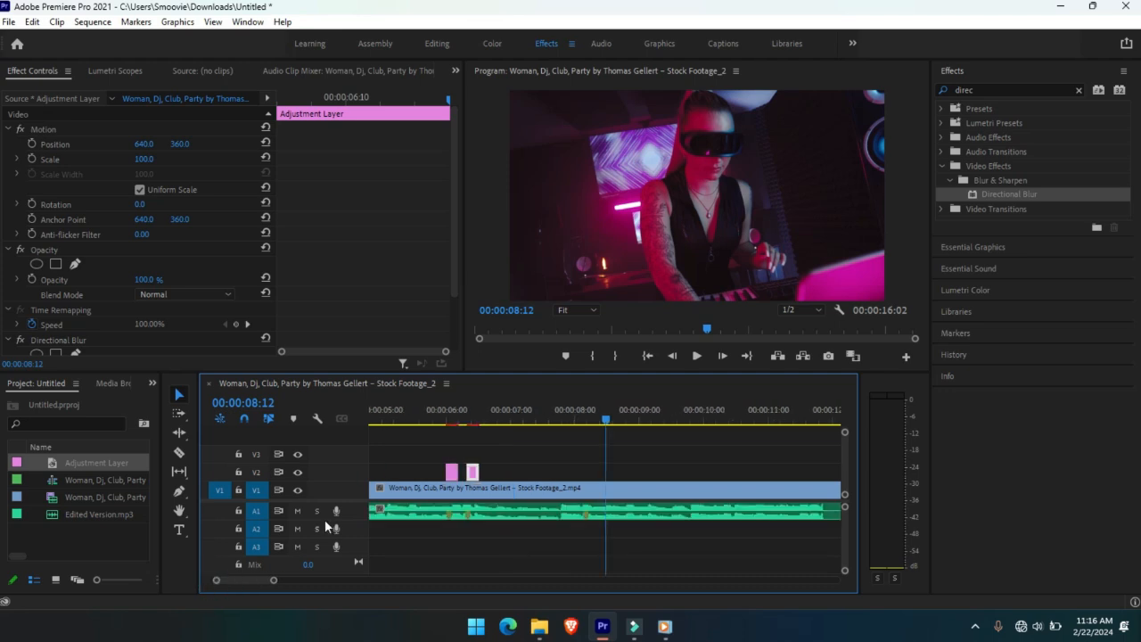
drag(472, 473, 589, 479)
drag(268, 581, 256, 584)
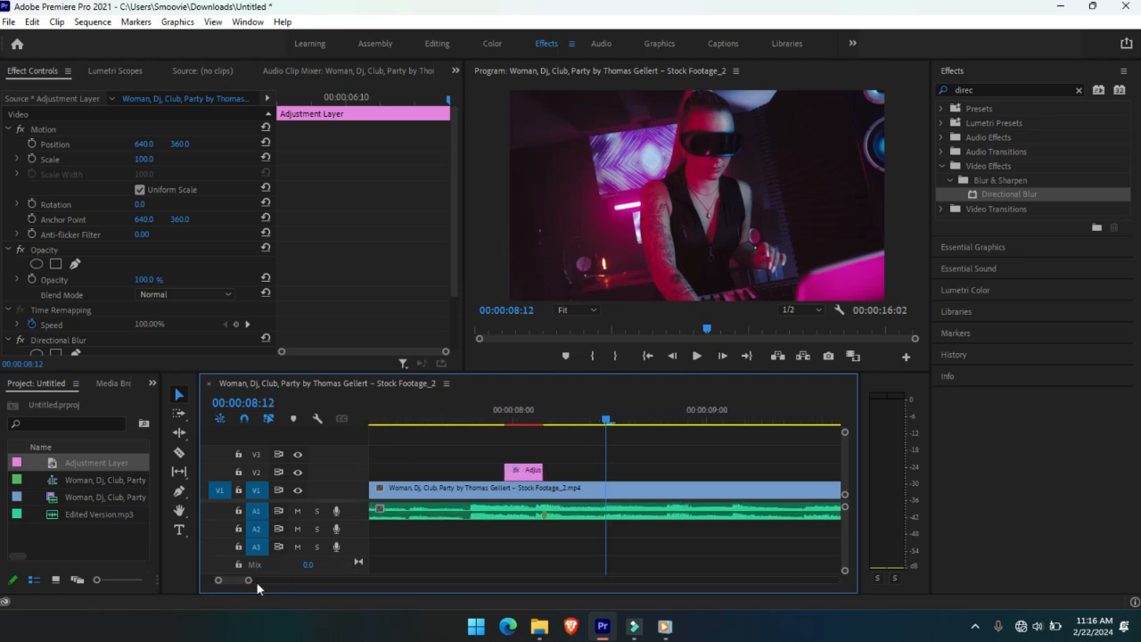
drag(520, 472, 539, 475)
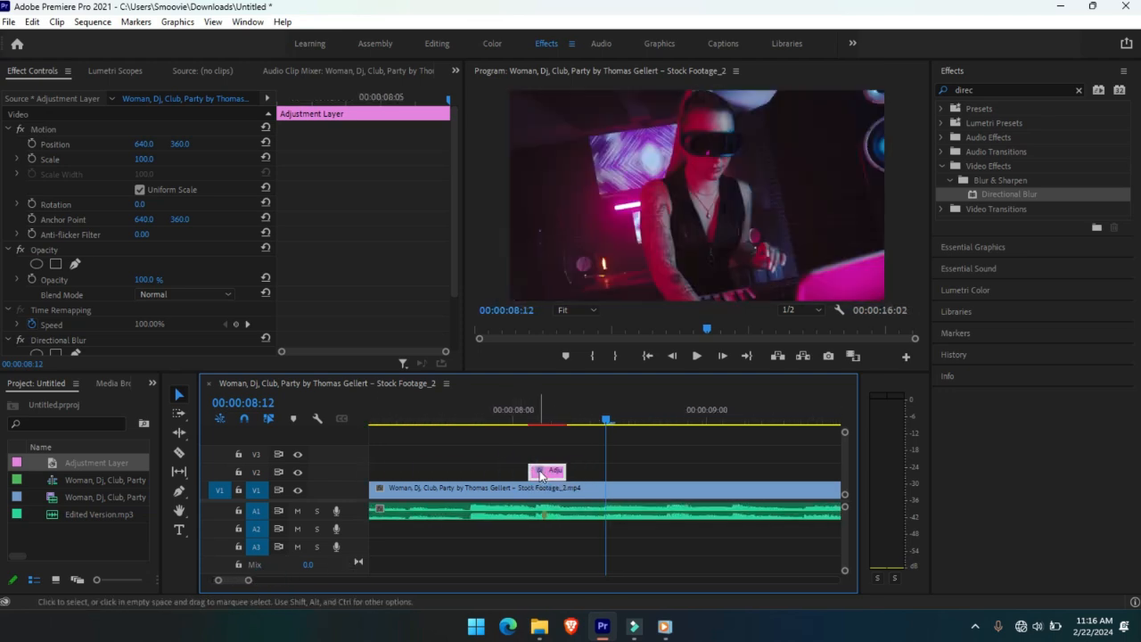
Step: Return the playhead to the earlier part of the sequence to review the adjustment layers against the markers
drag(446, 421, 171, 403)
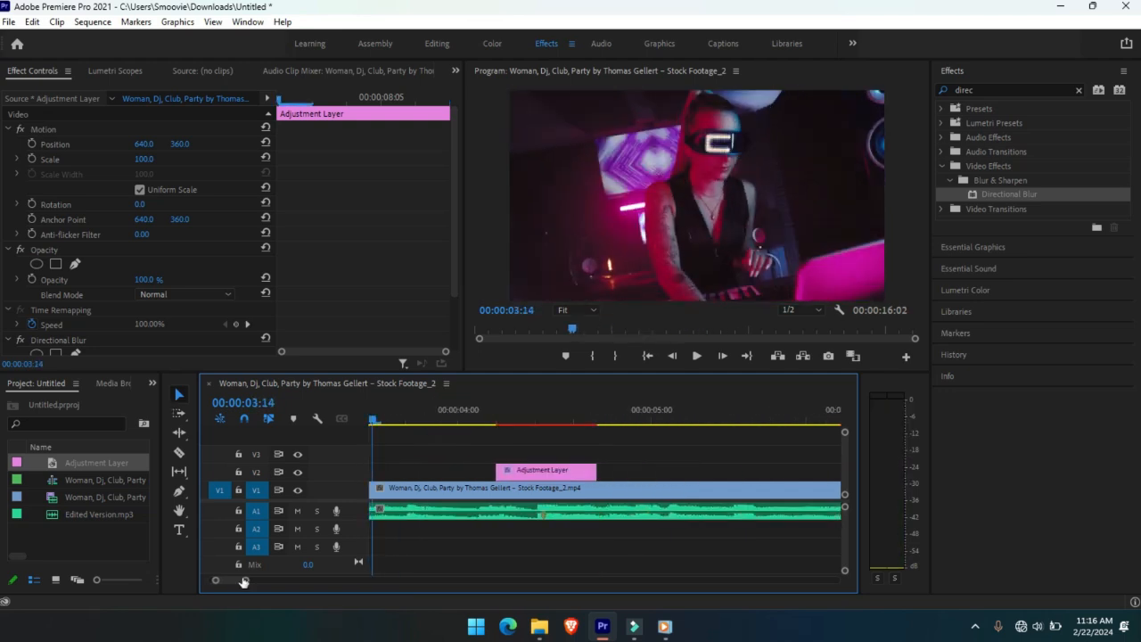
drag(245, 581, 272, 582)
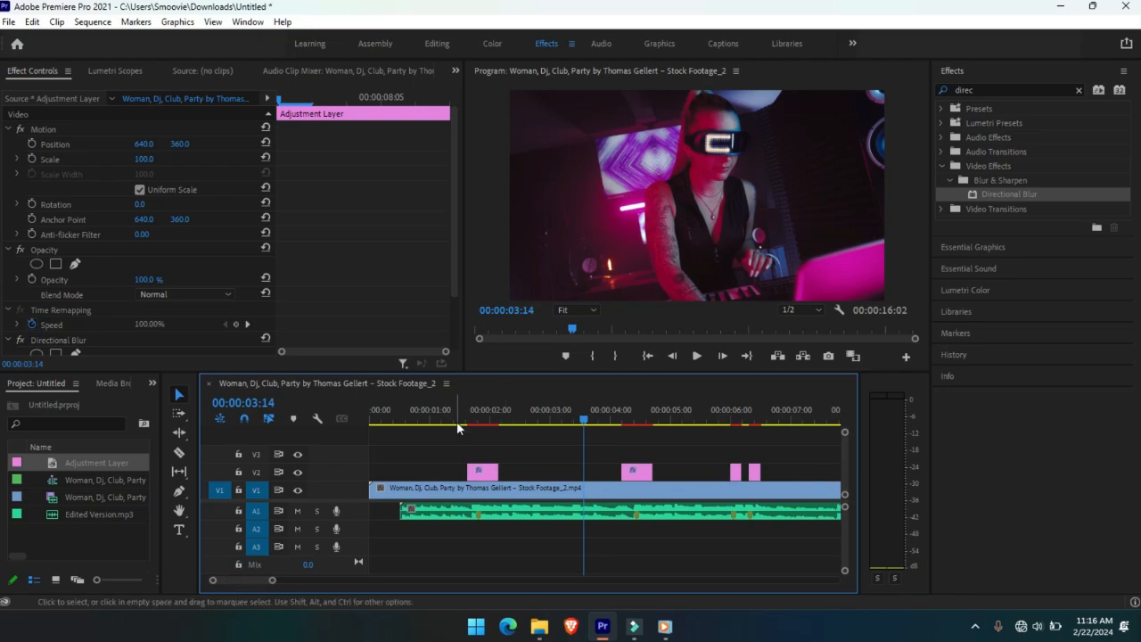